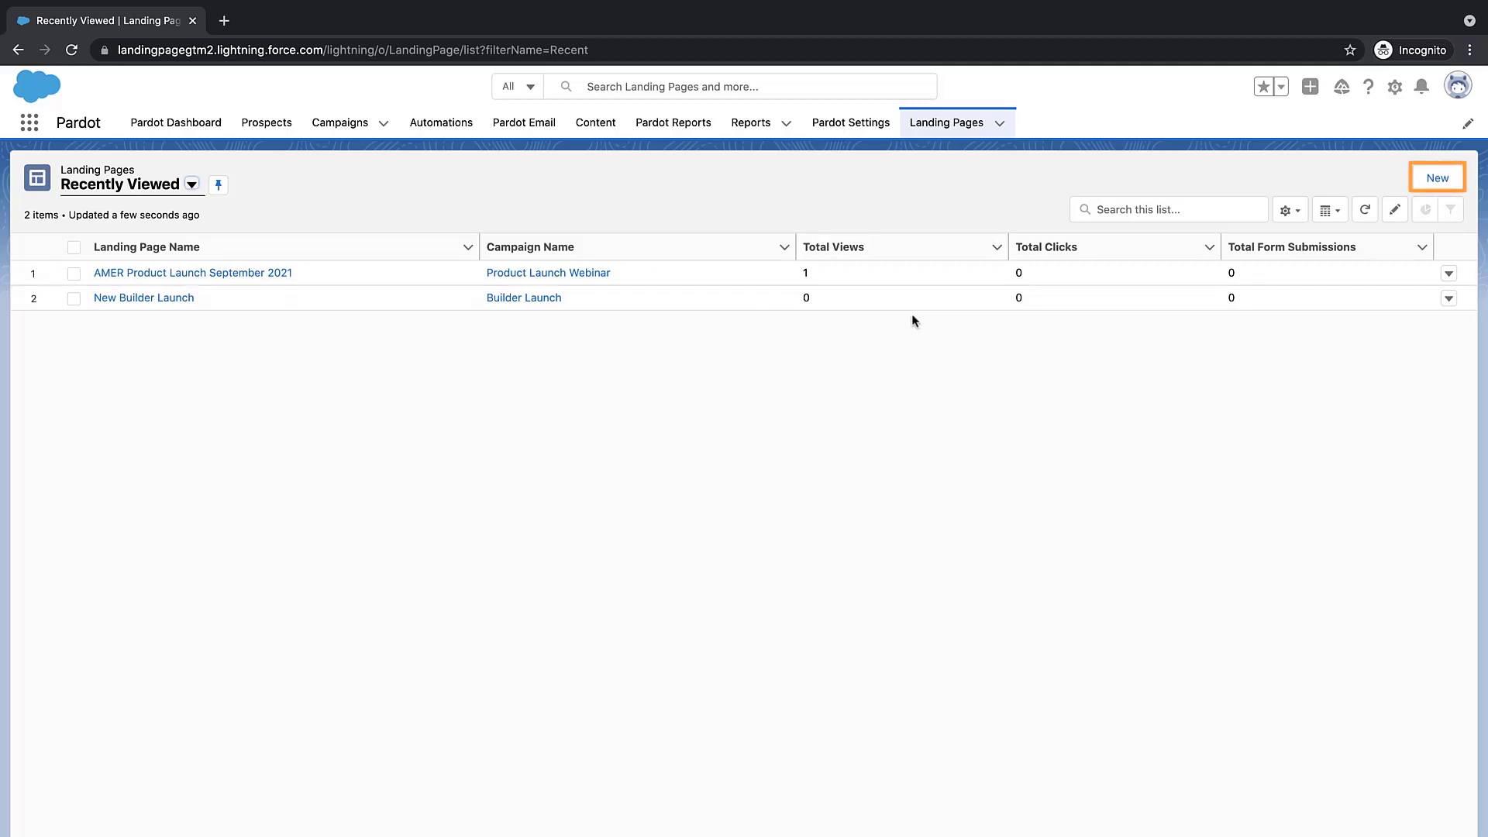
# Create landing page 'Landing Page Builder Update' from the Product Launch Webinar campaign's Landing Pages list.
pyautogui.click(1447, 178)
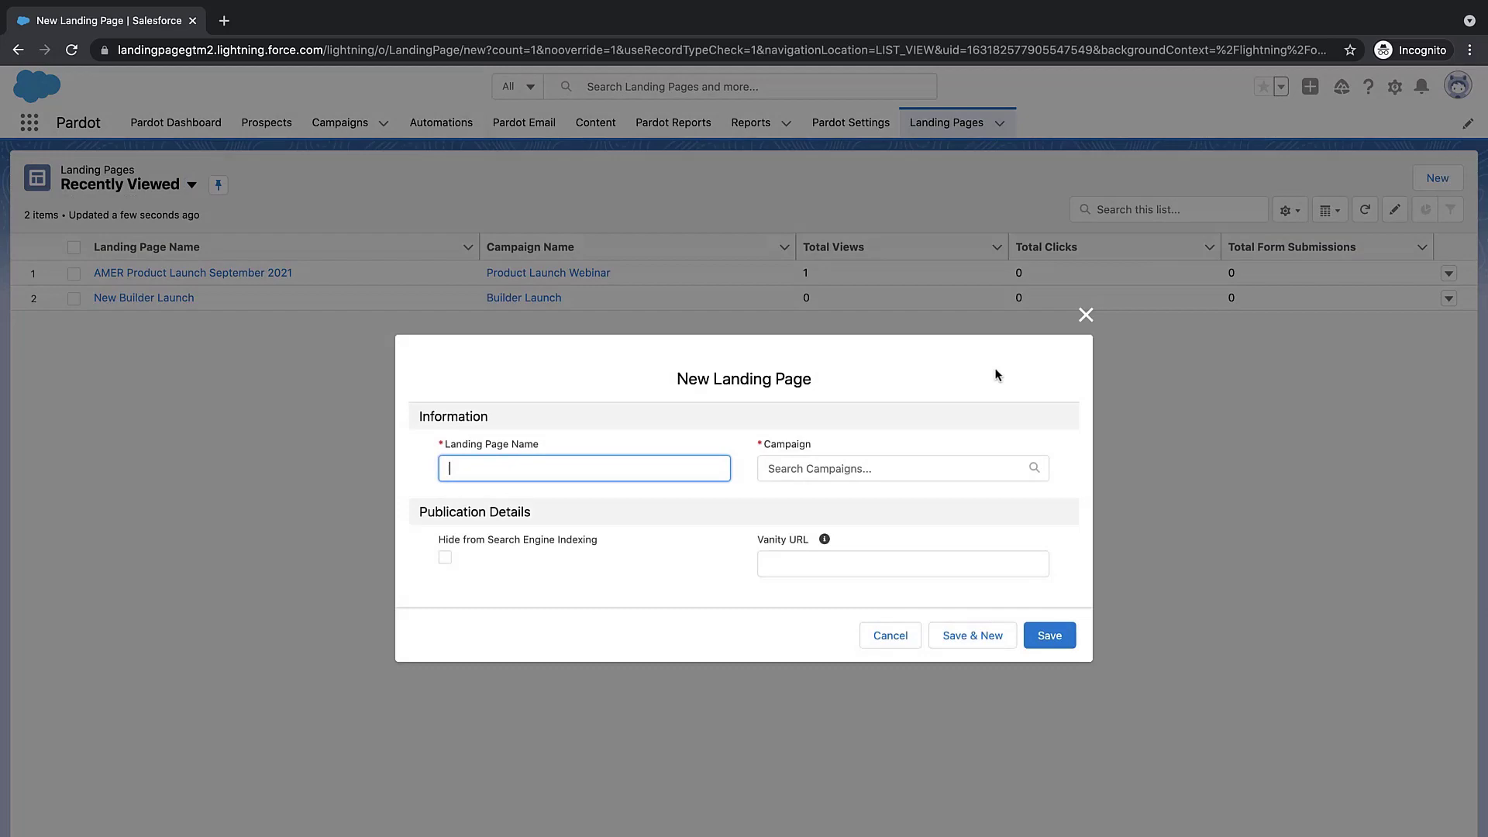
pyautogui.click(1086, 315)
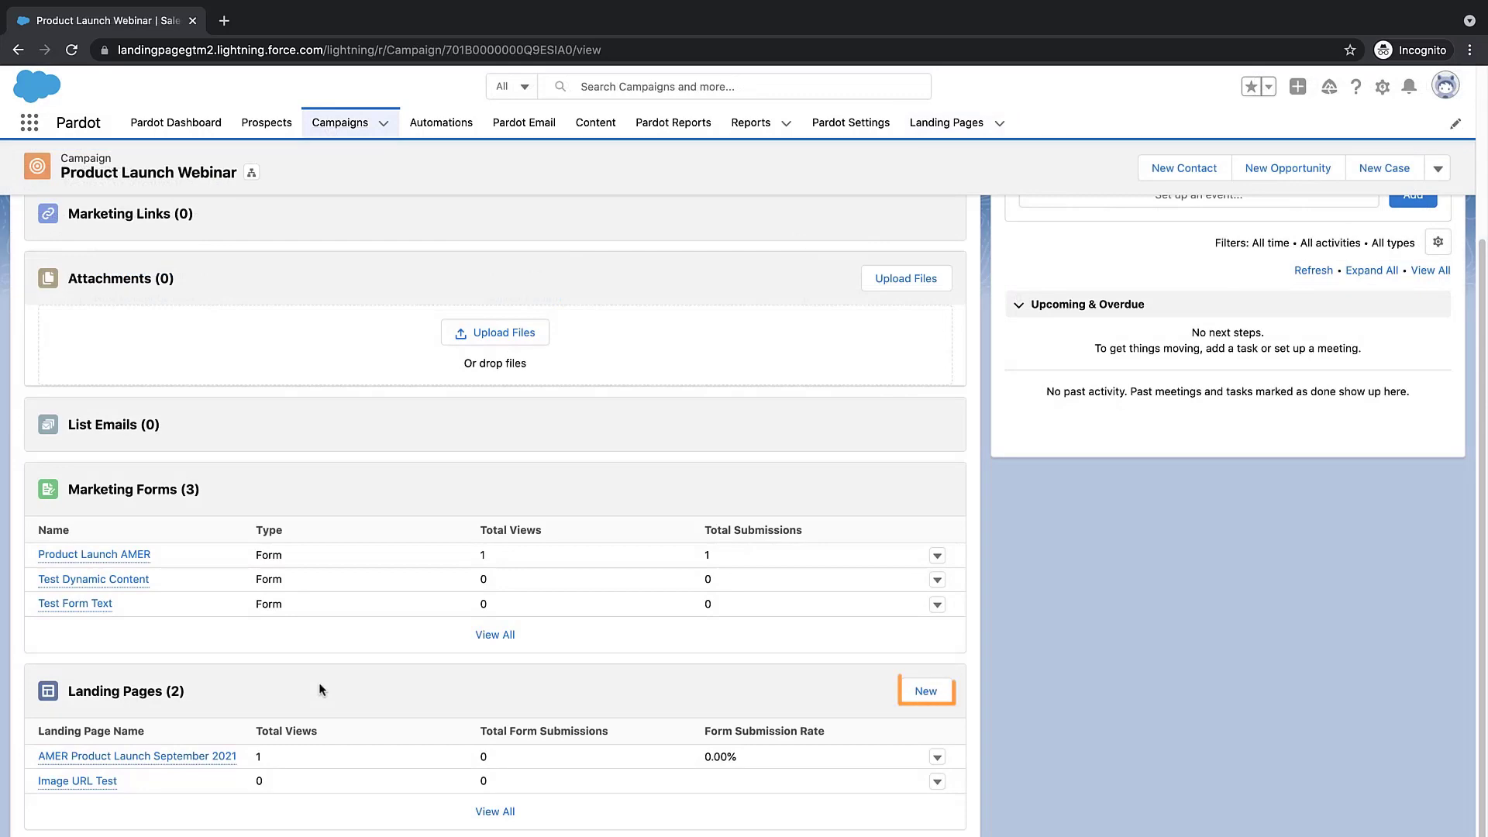
pyautogui.click(922, 691)
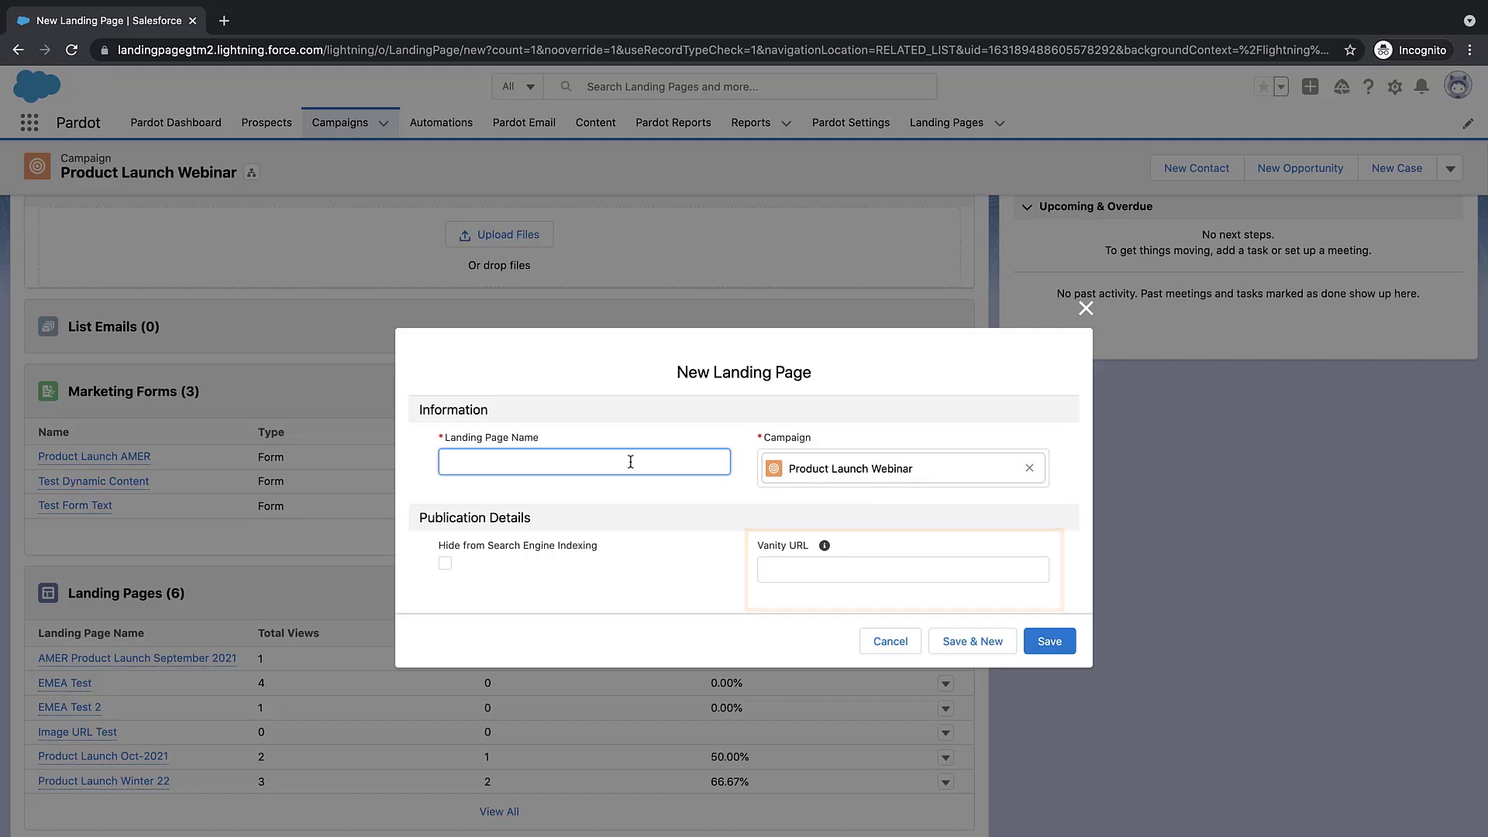
pyautogui.write('Landing Page Builder Update')
pyautogui.press('Tab')
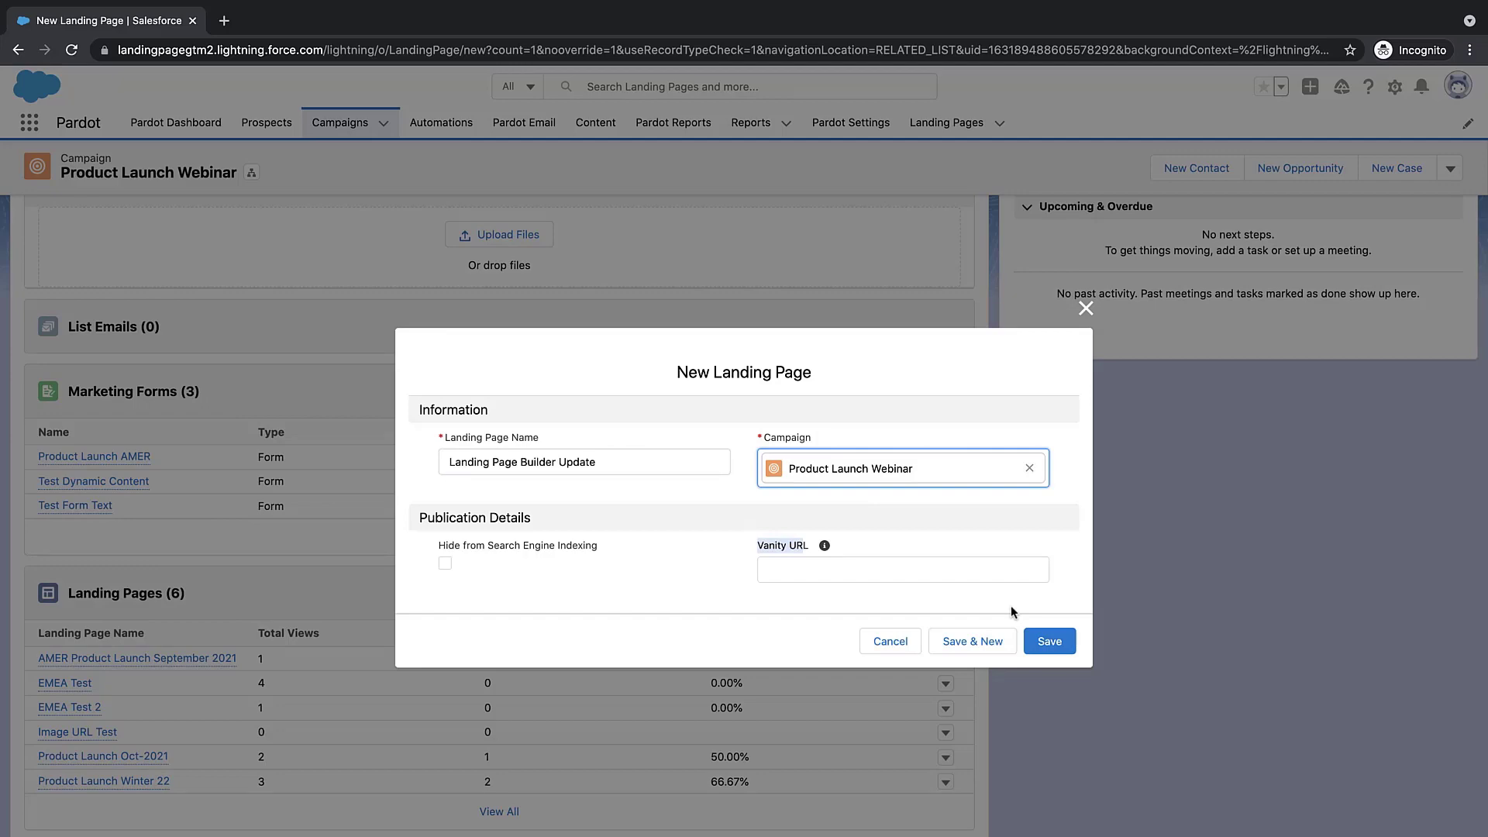
pyautogui.click(1047, 641)
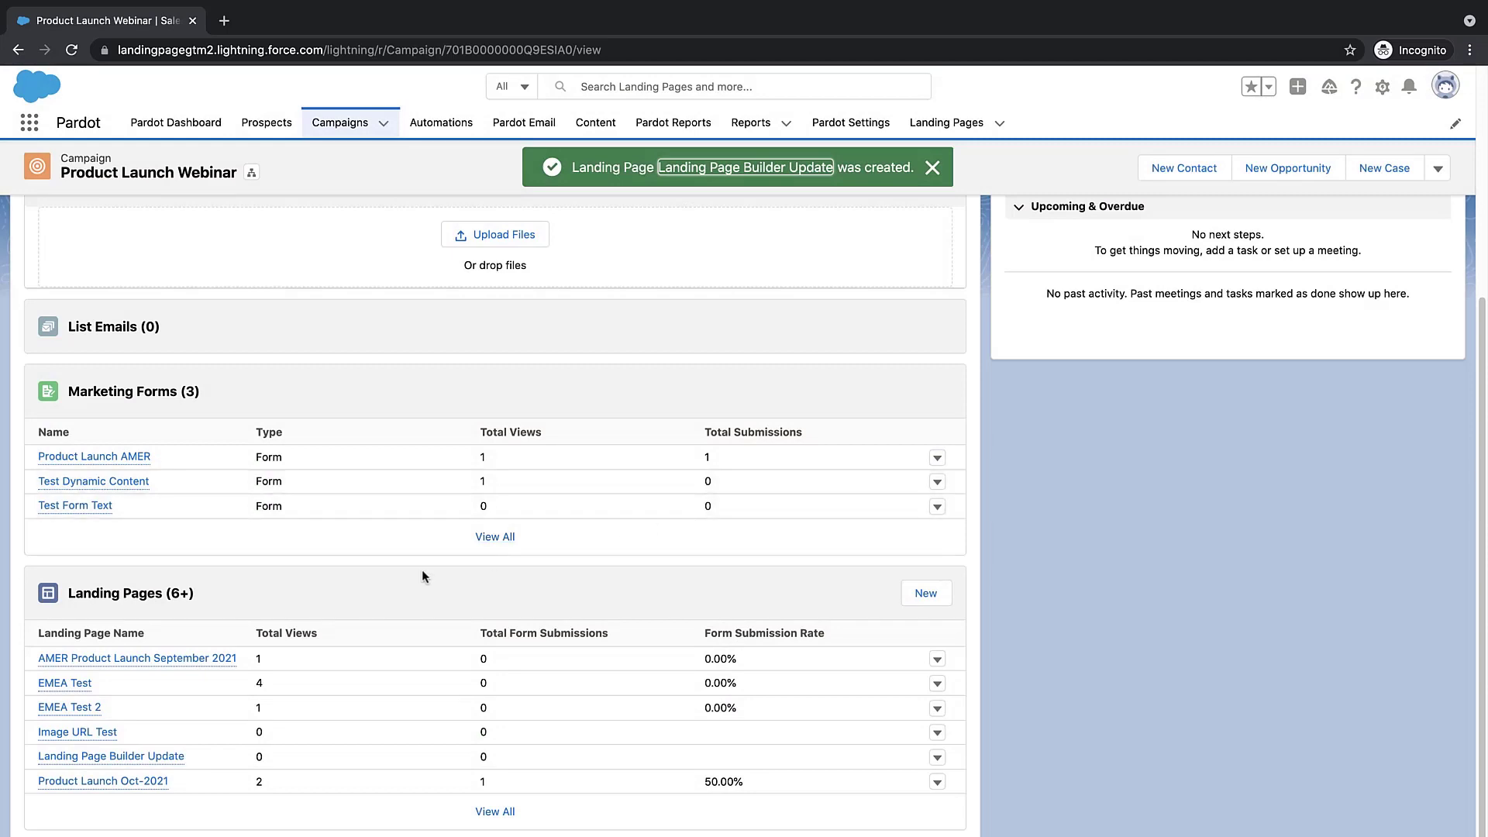
pyautogui.moveTo(111, 756)
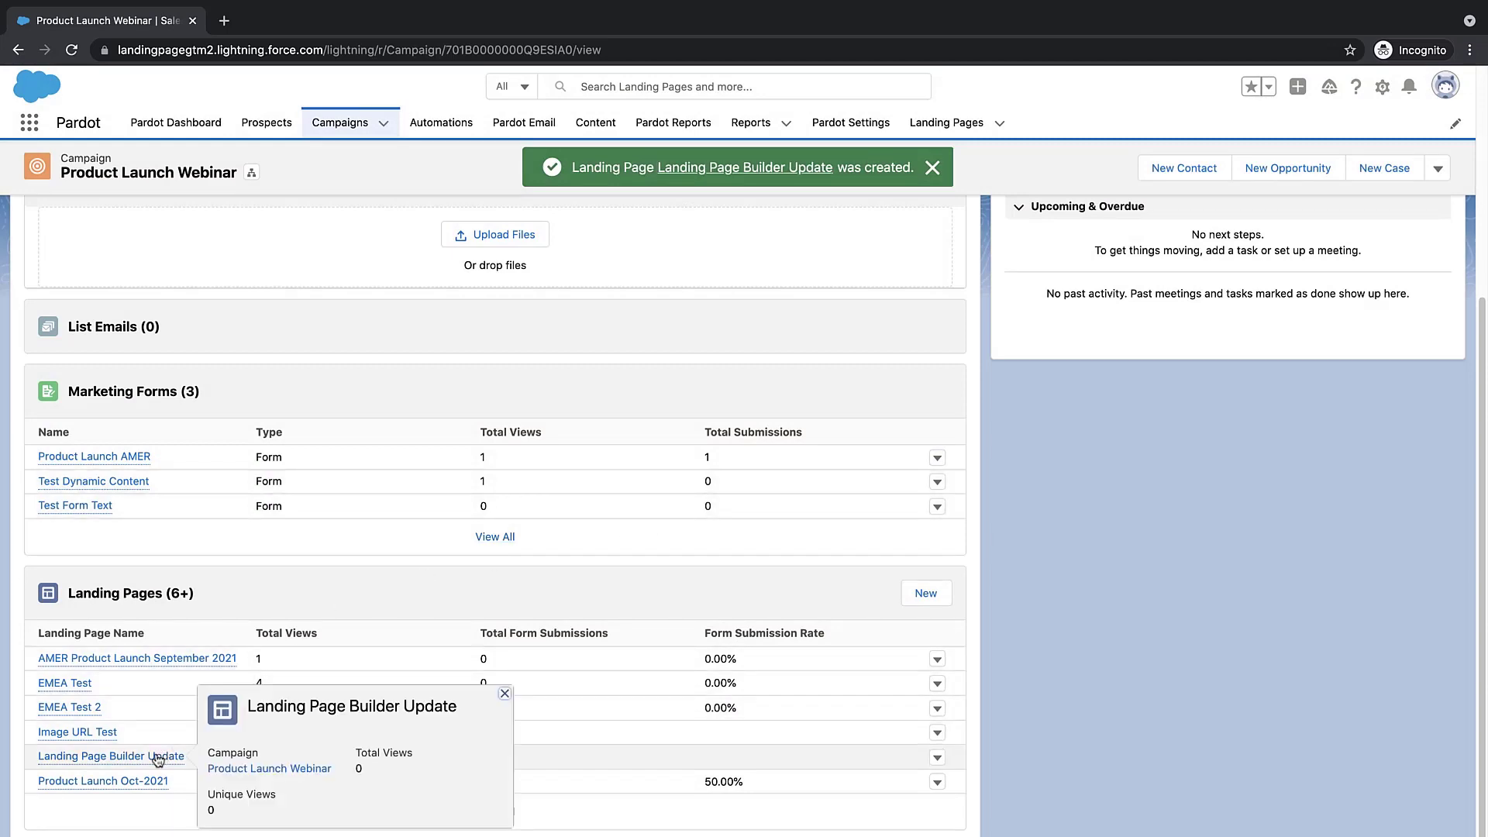
# Open the Landing Page Builder Update record in the Landing Page Builder.
pyautogui.click(156, 757)
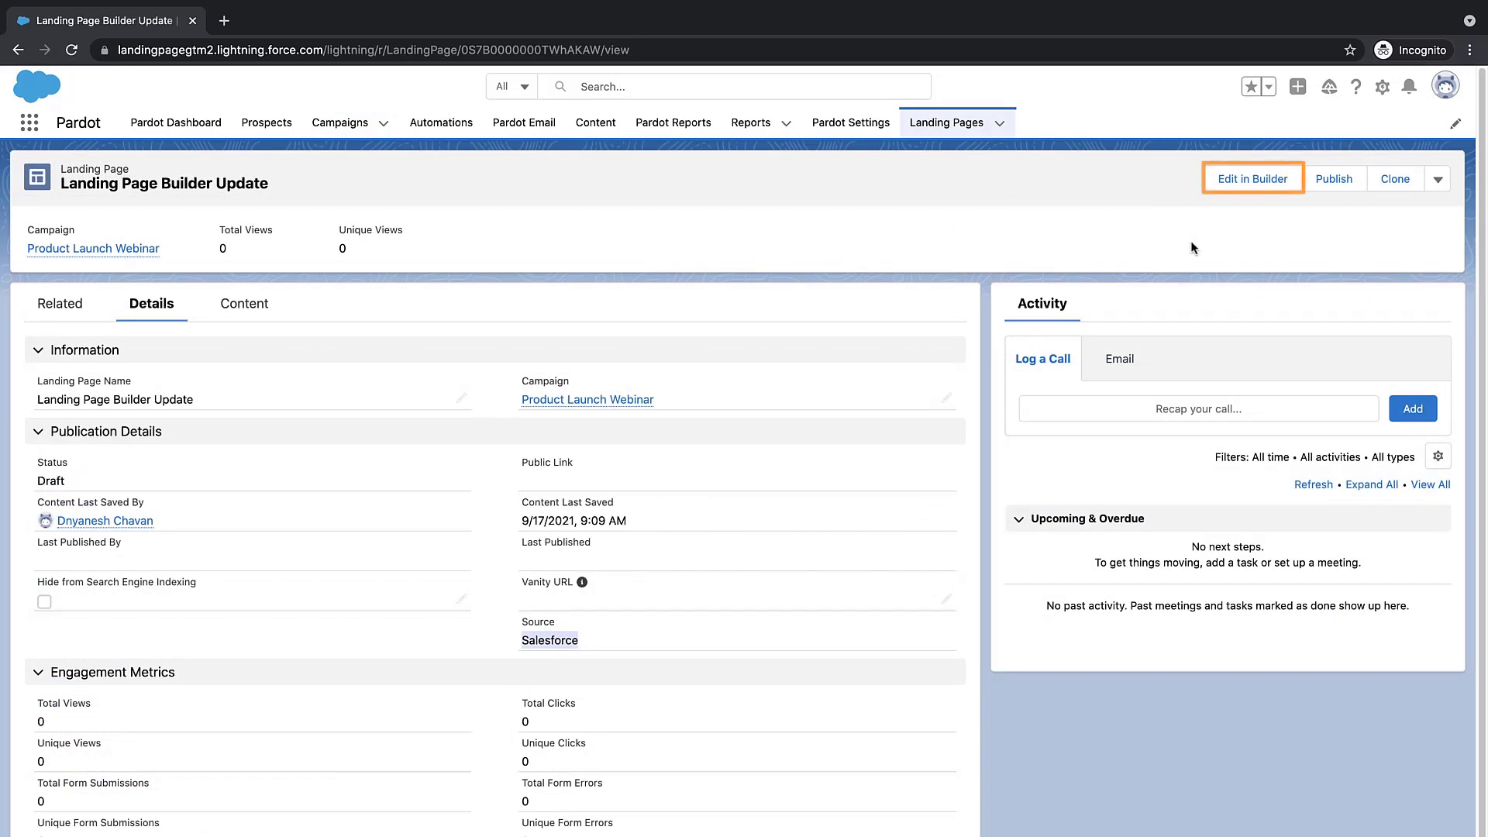
pyautogui.click(1240, 184)
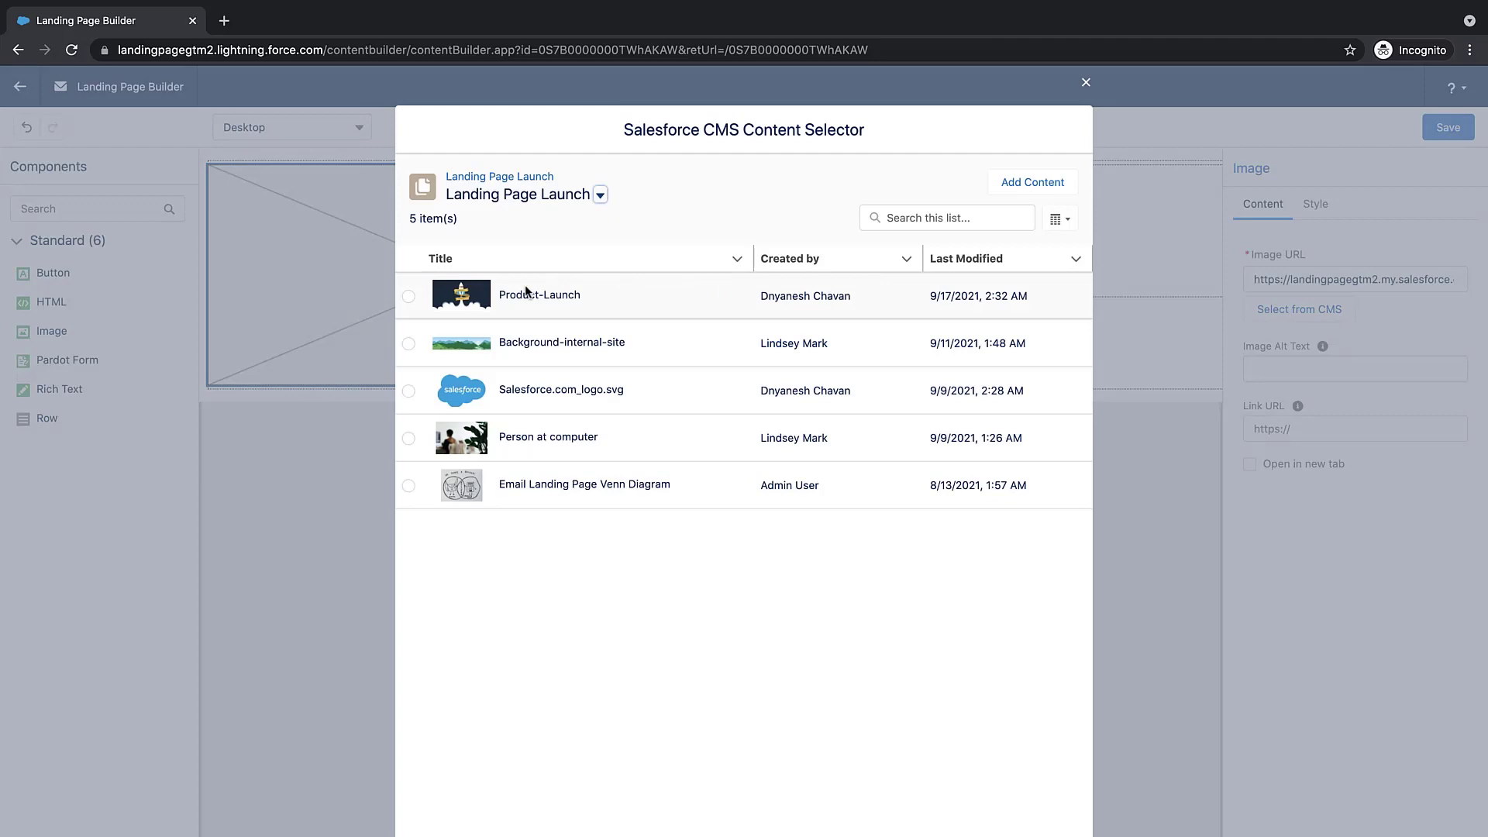
# Place the Product-Launch CMS image, save the page content, and check the device preview sizes.
pyautogui.click(409, 297)
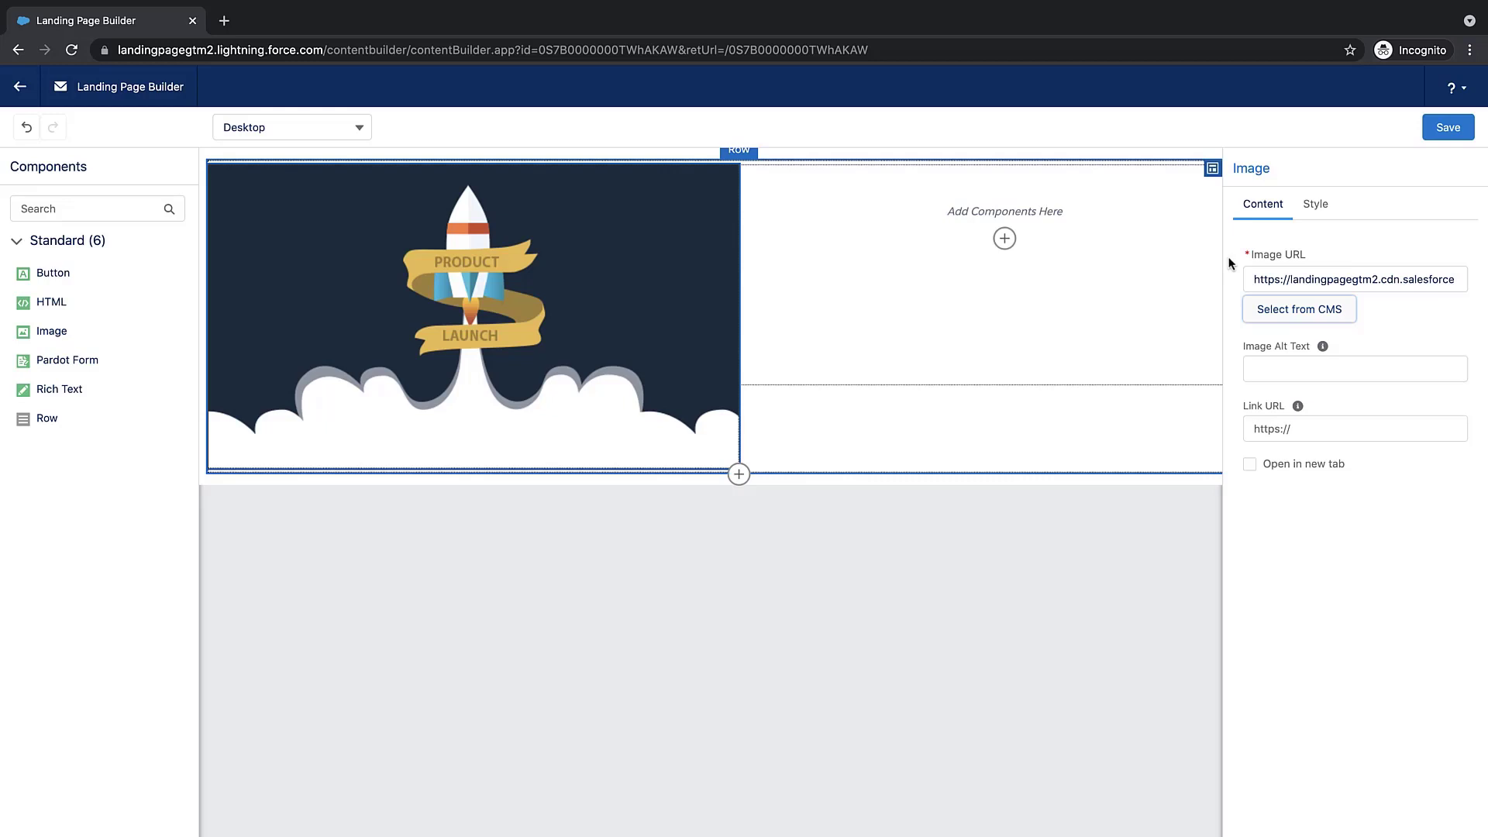
pyautogui.click(1316, 206)
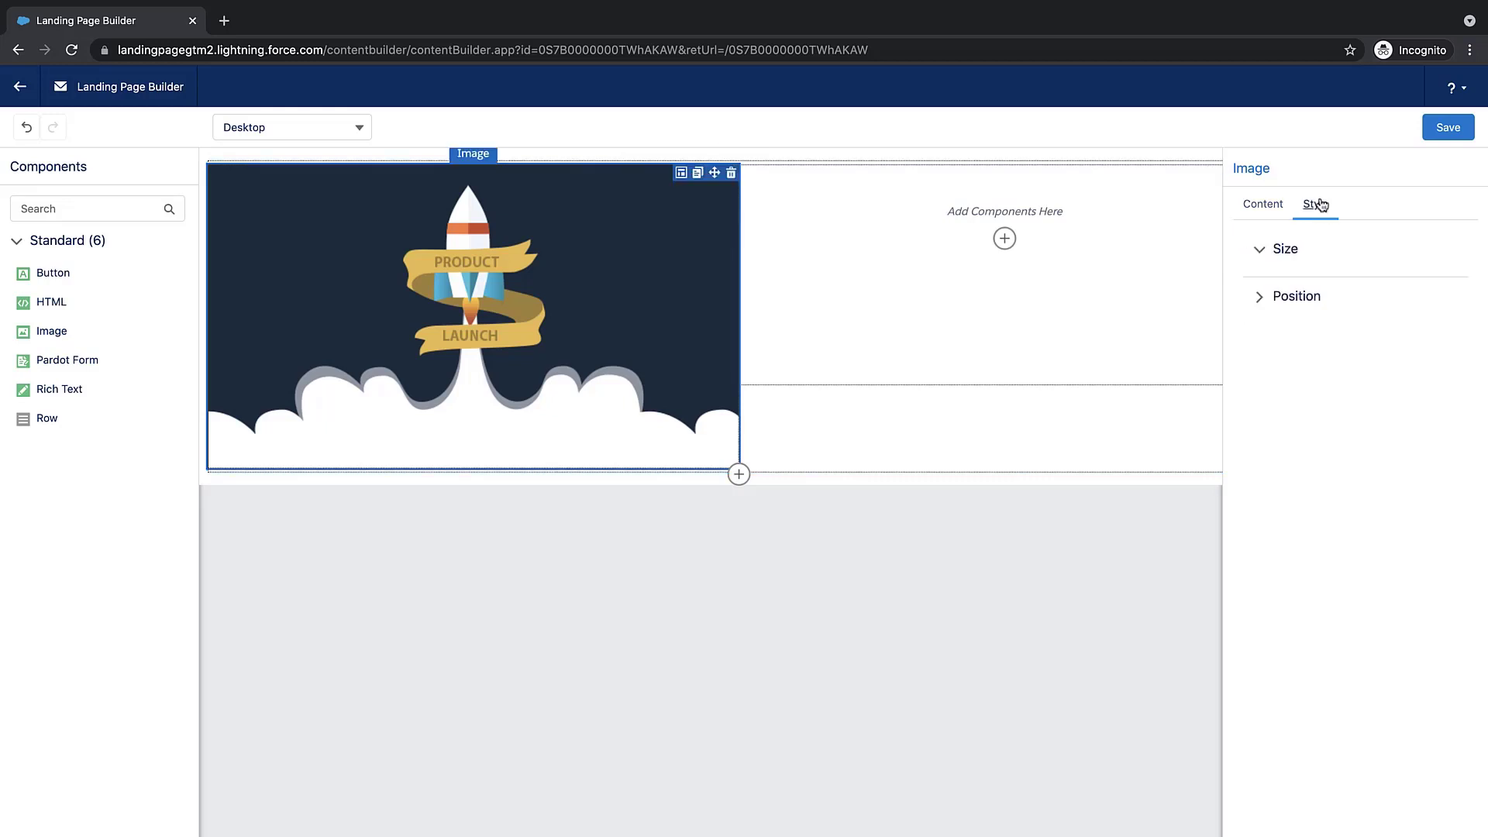
pyautogui.write('80')
pyautogui.click(1138, 490)
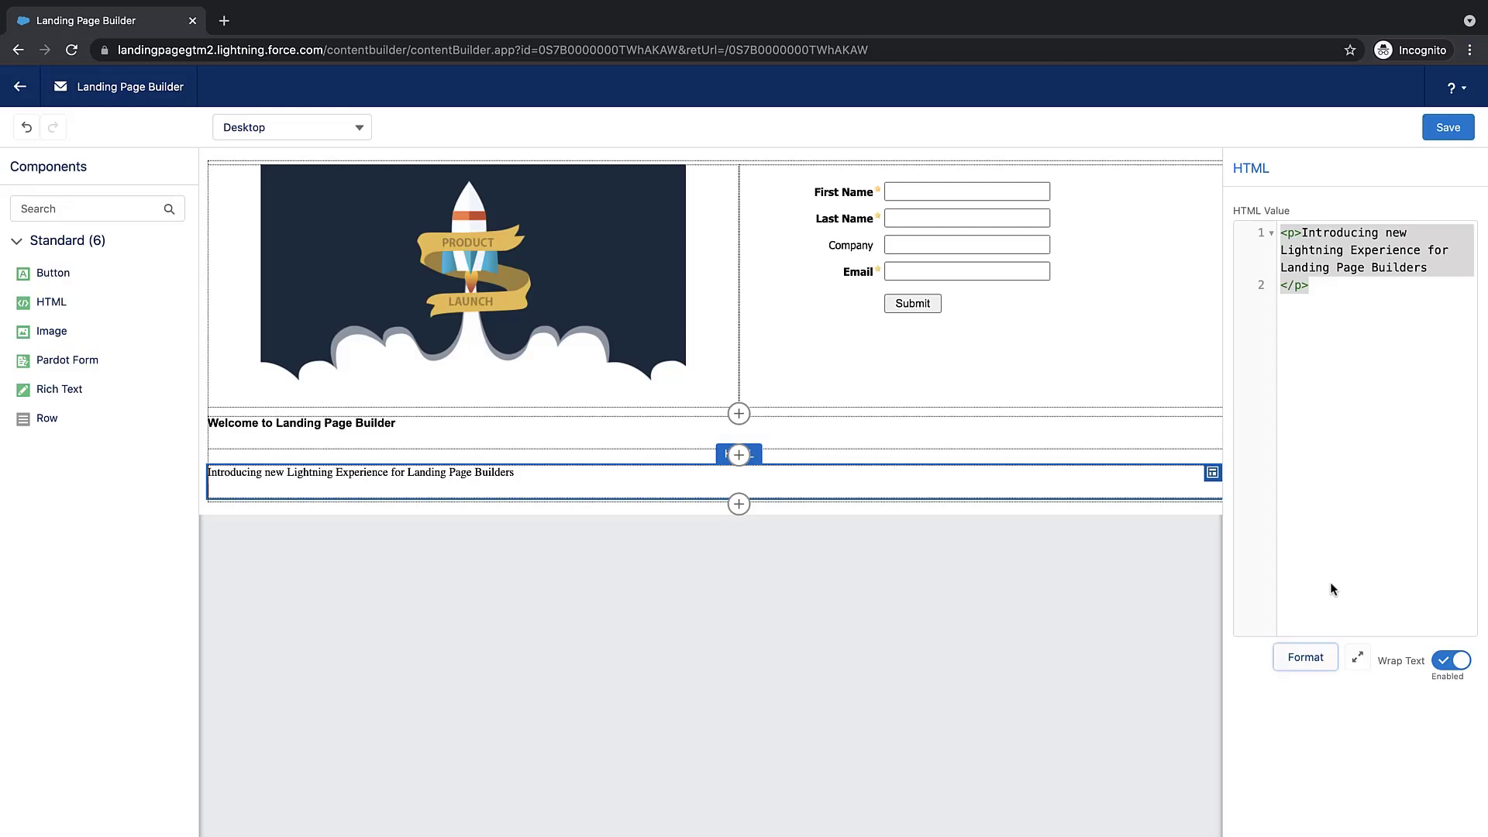
pyautogui.click(1448, 127)
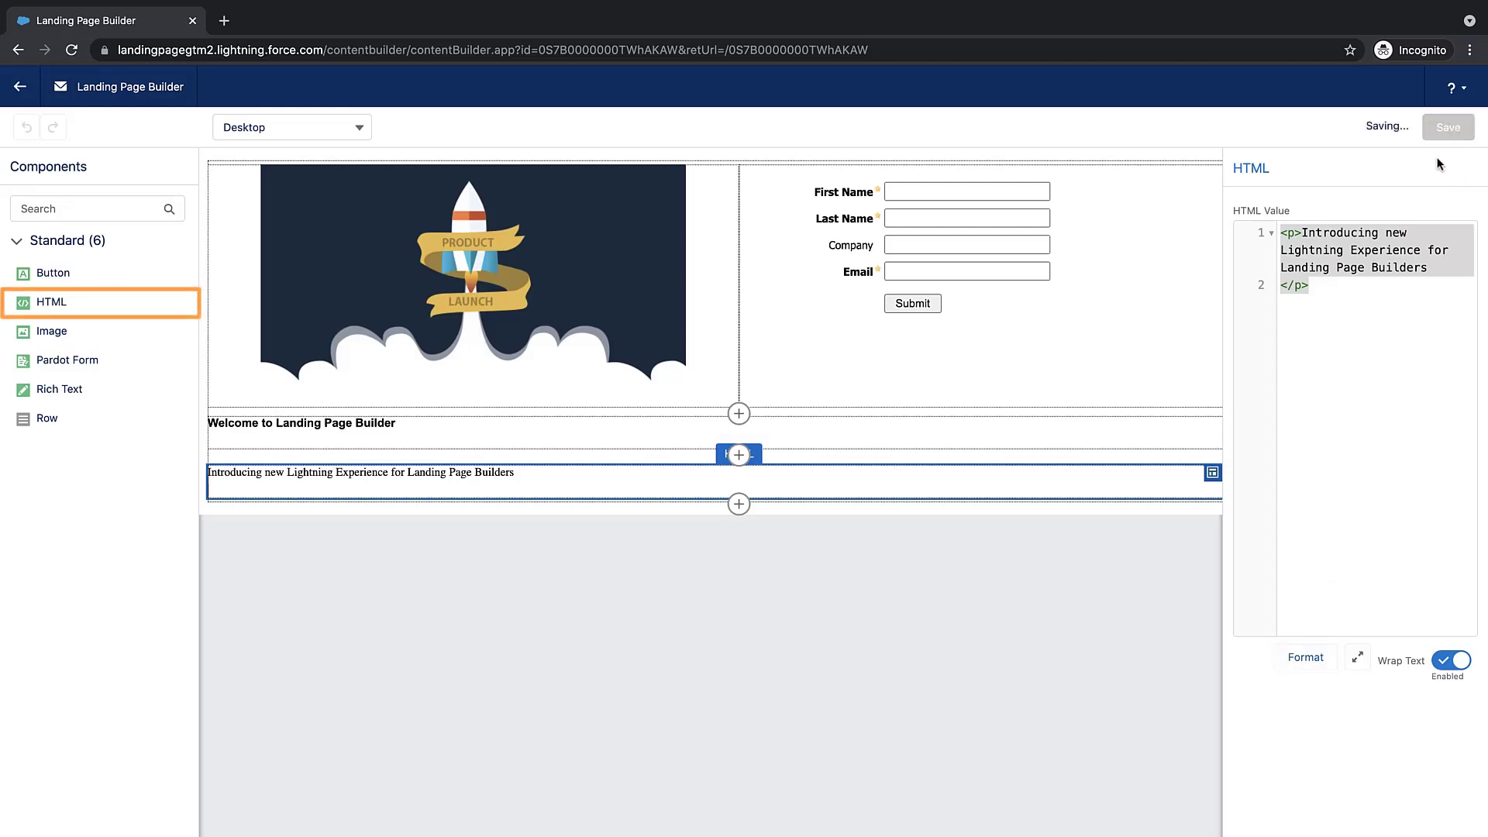
pyautogui.click(1091, 605)
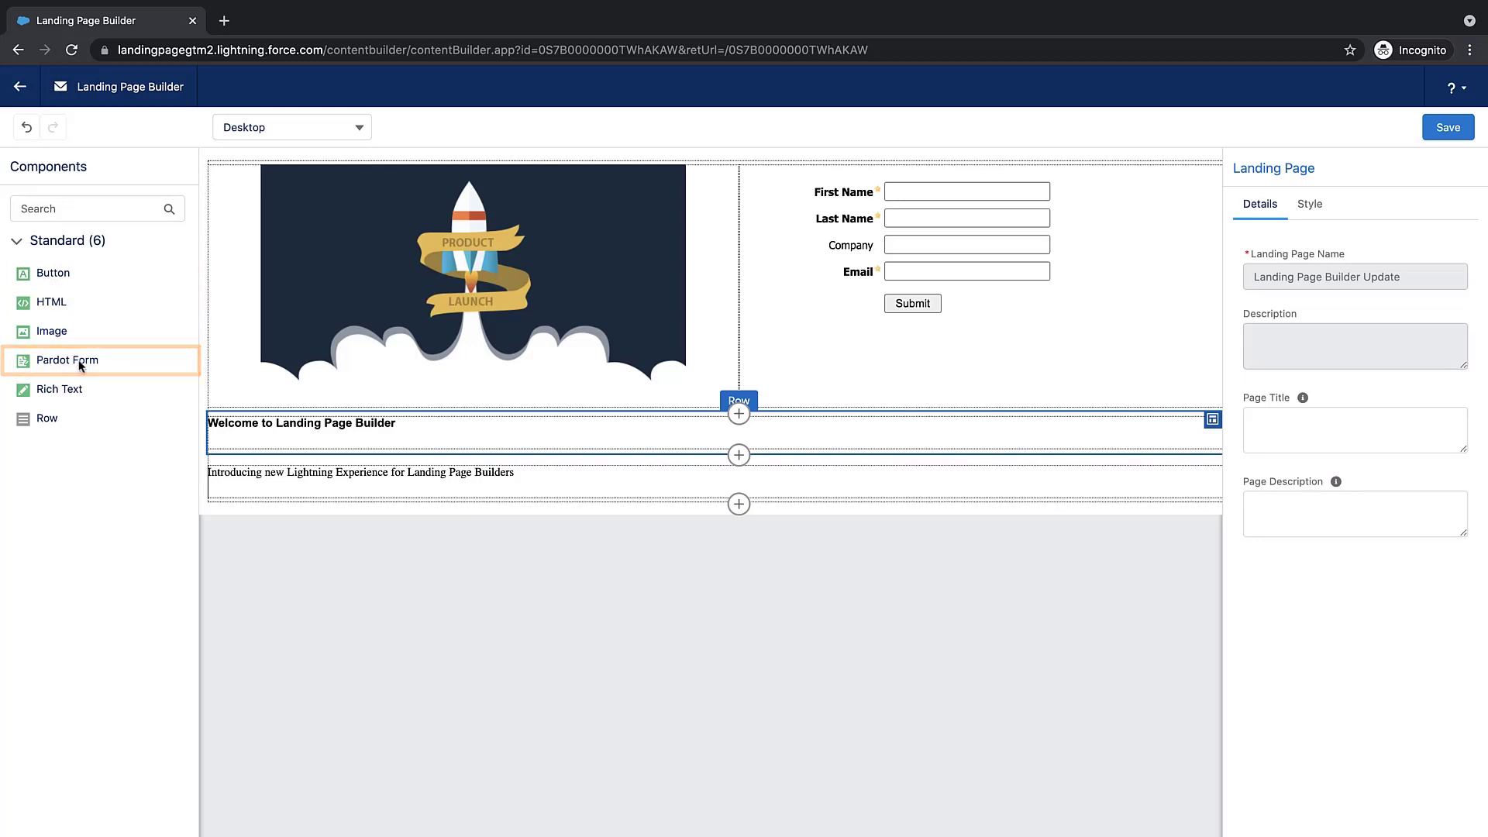
pyautogui.click(256, 133)
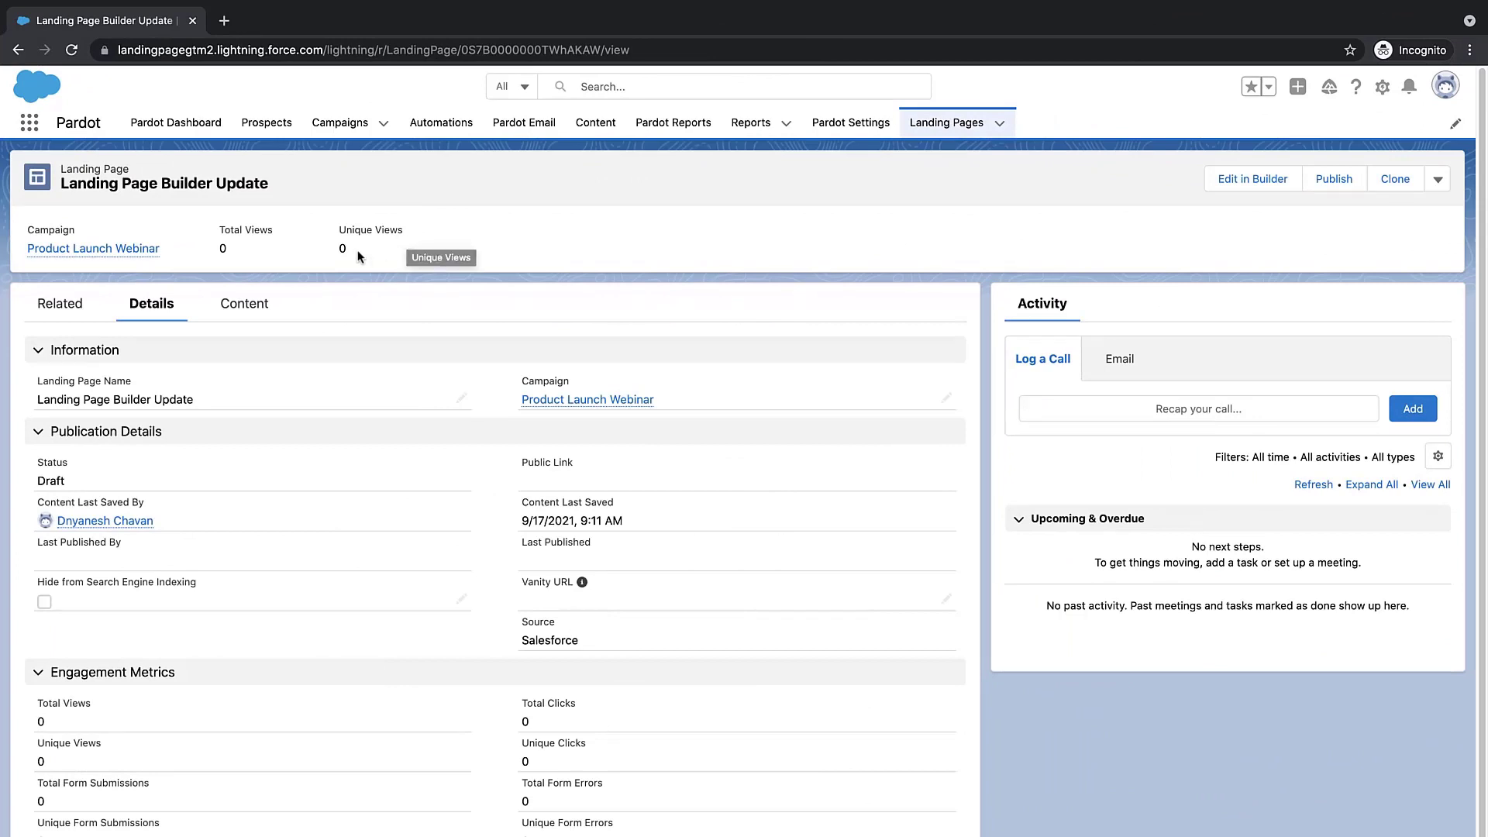
# Review the Content tab, then publish Landing Page Builder Update and confirm.
pyautogui.click(245, 307)
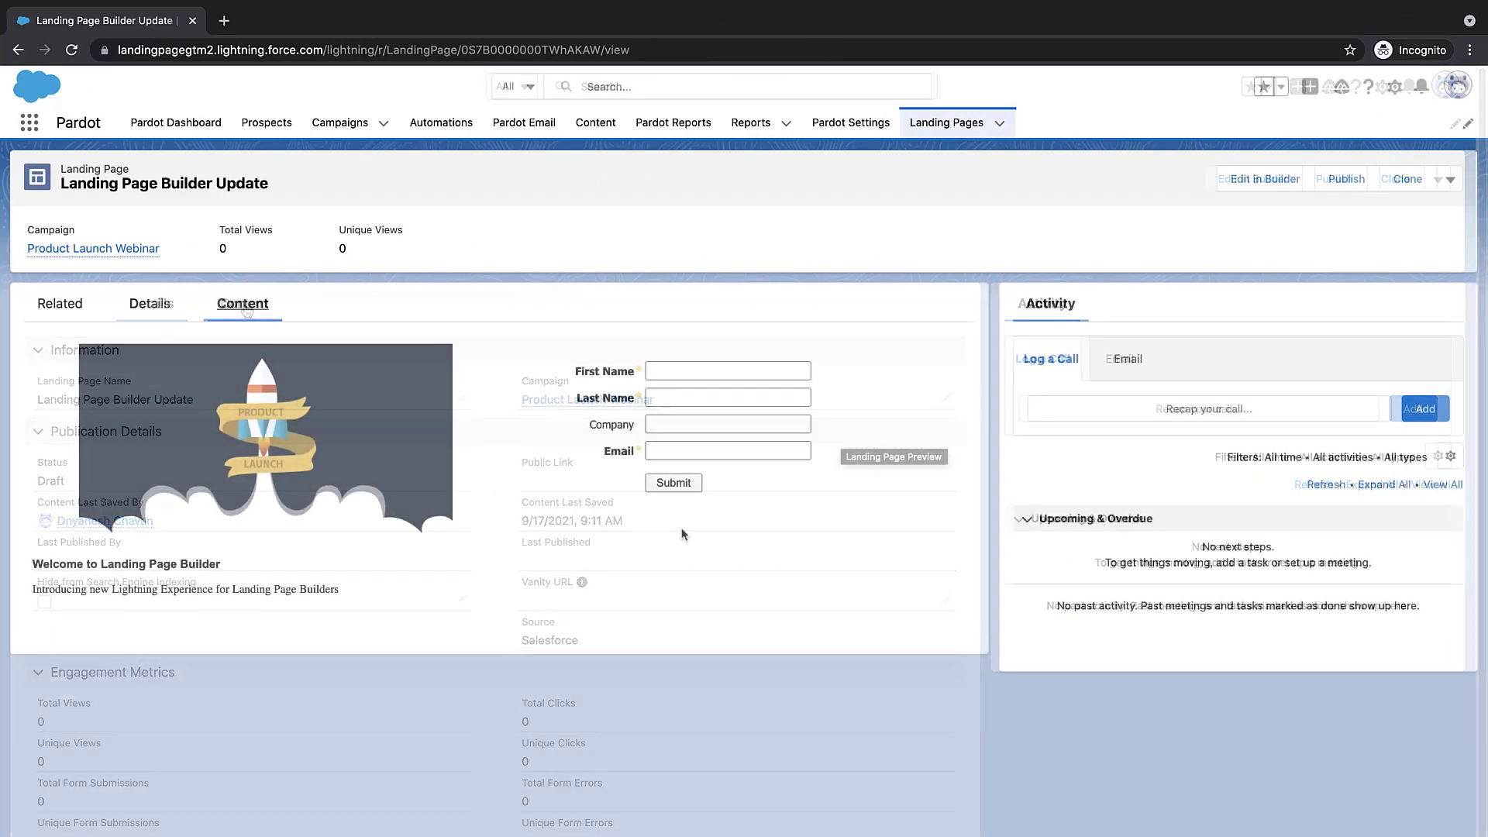
pyautogui.click(166, 310)
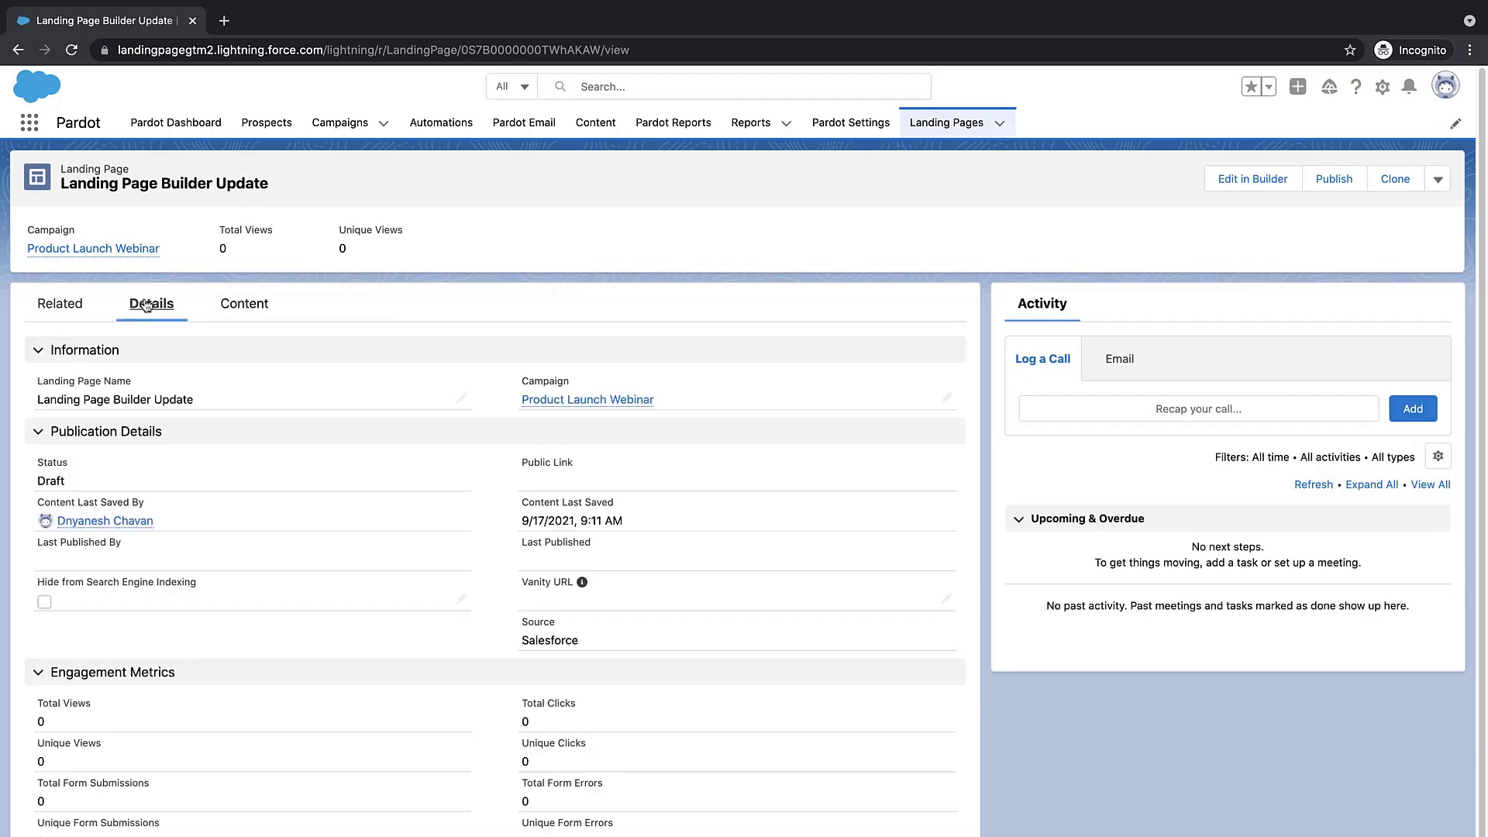
pyautogui.click(1329, 186)
pyautogui.click(970, 545)
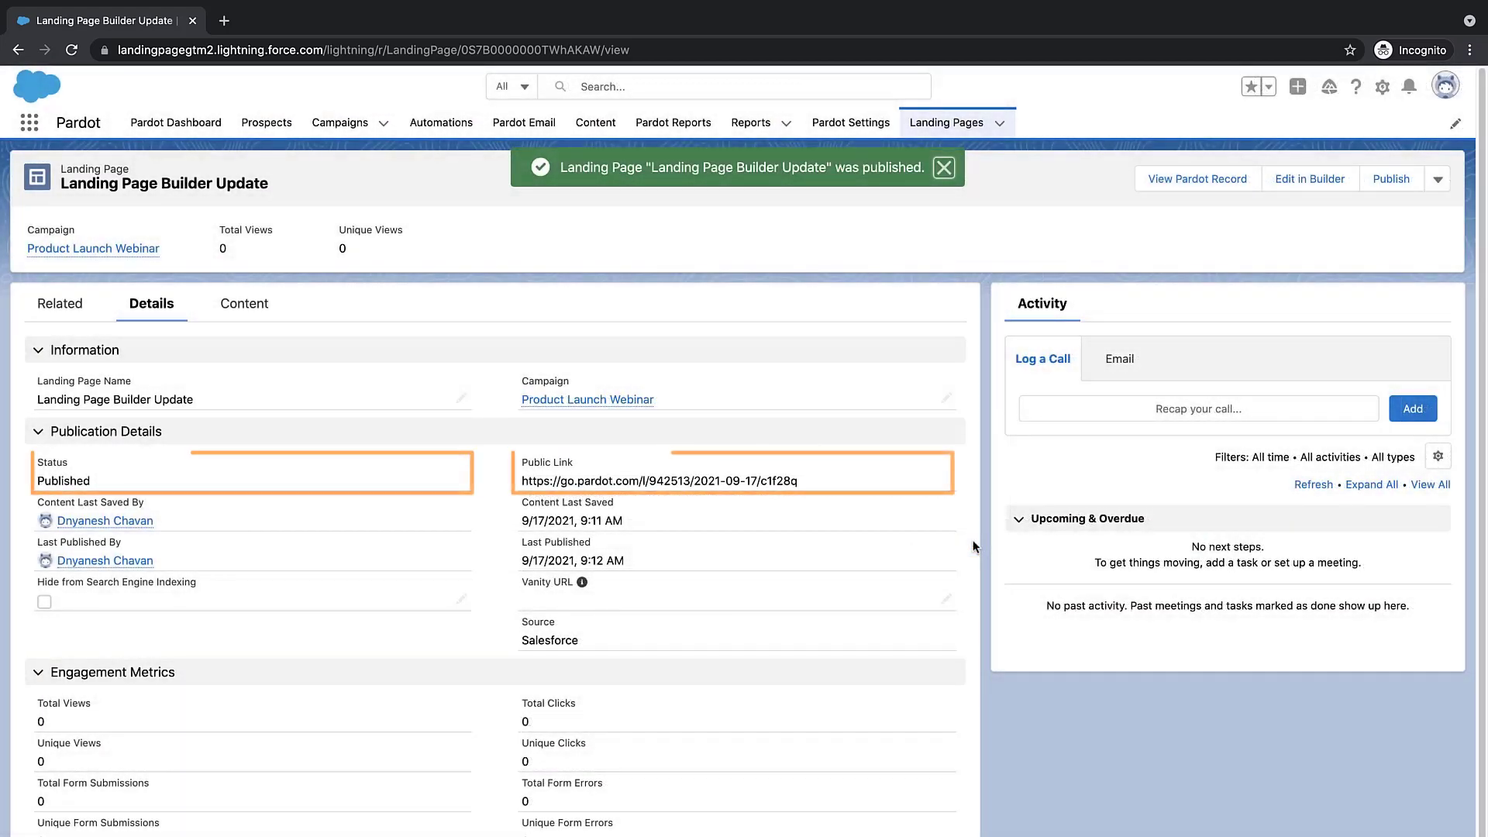
# Copy the page's new Public Link URL to the clipboard.
pyautogui.moveTo(520, 462); pyautogui.dragTo(573, 462)
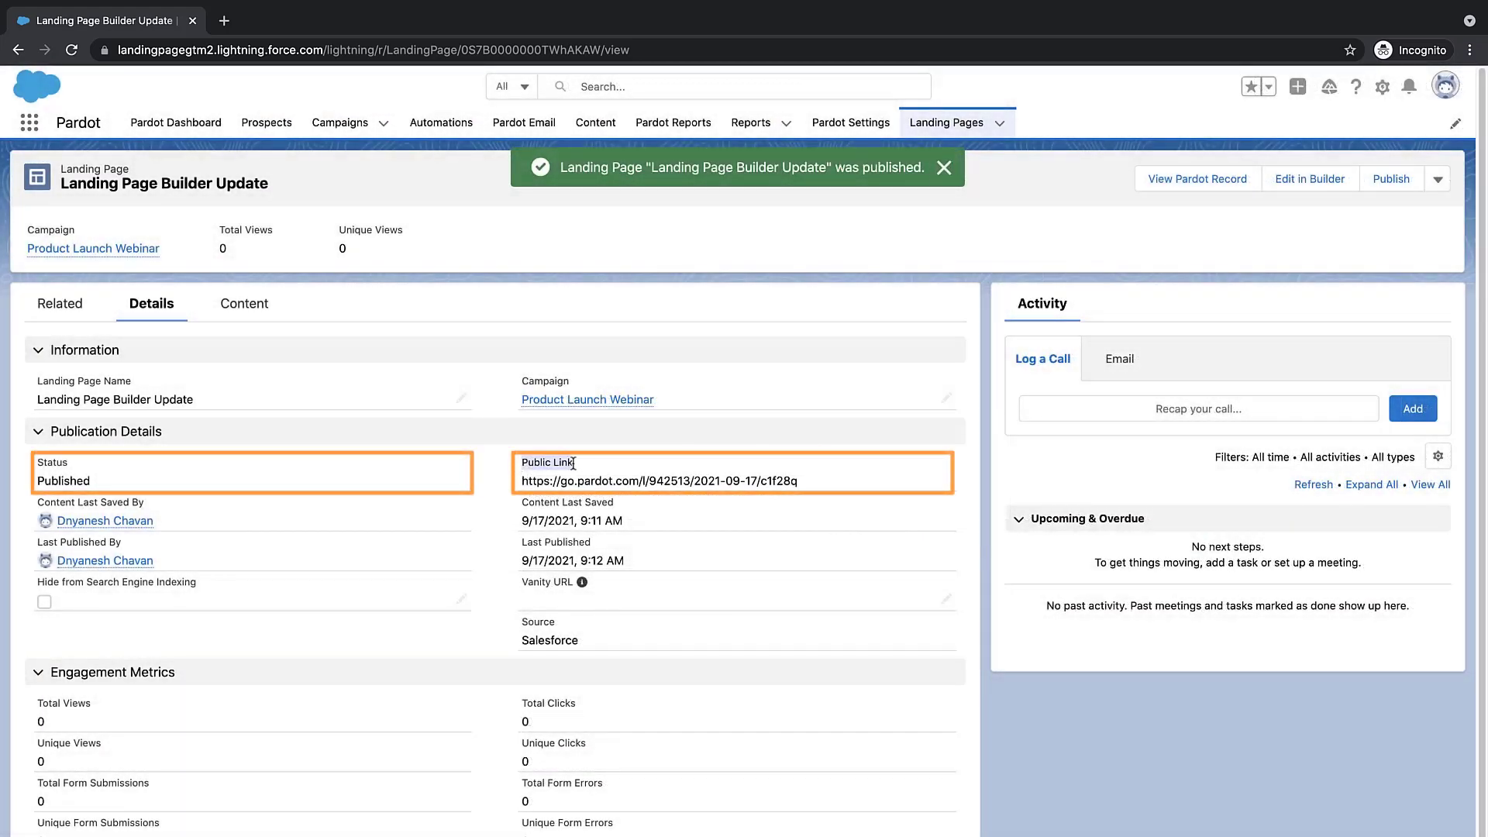
pyautogui.doubleClick(64, 481)
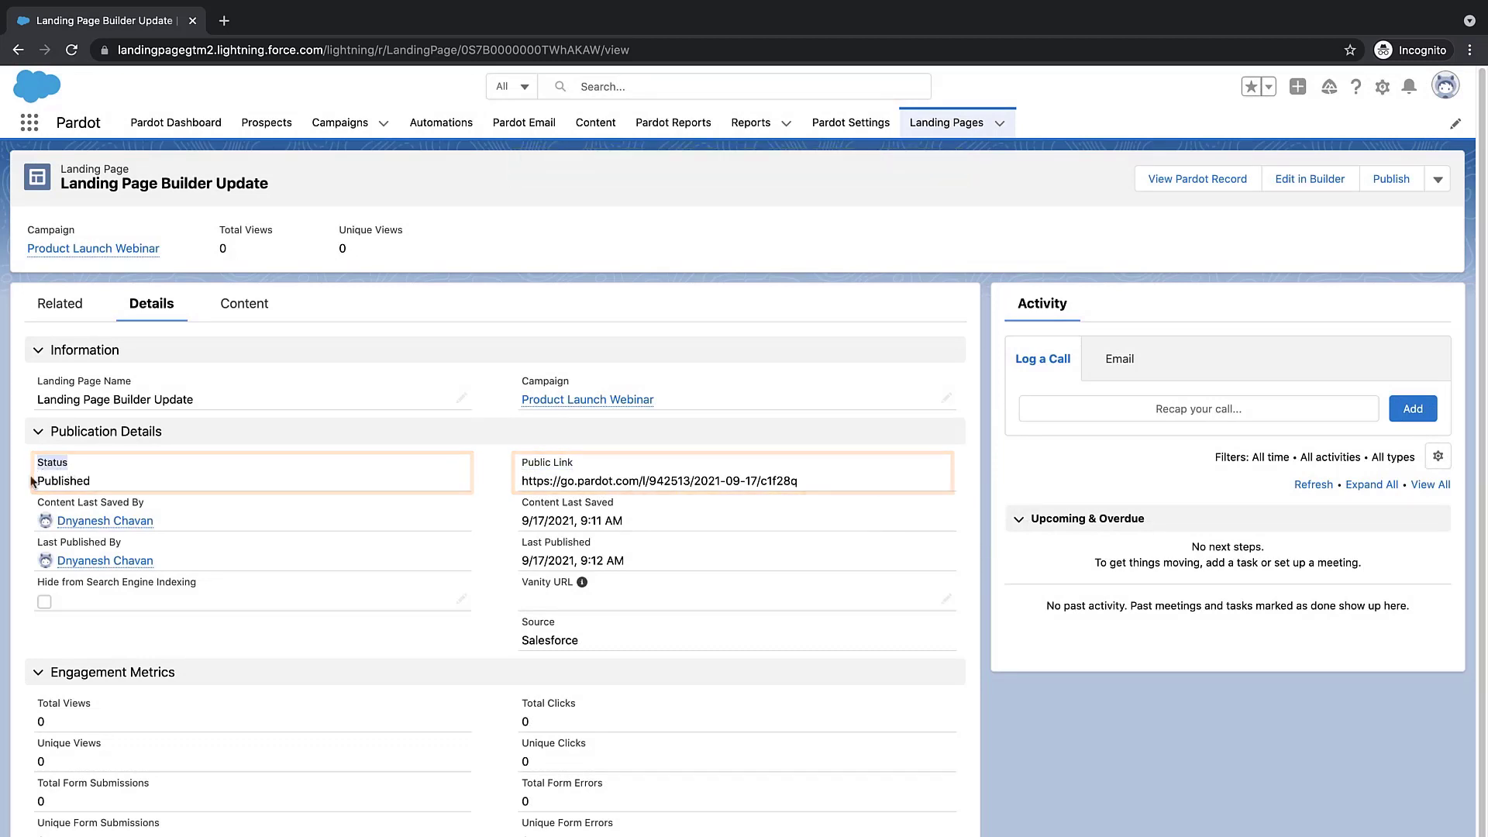
pyautogui.moveTo(515, 480); pyautogui.dragTo(813, 481)
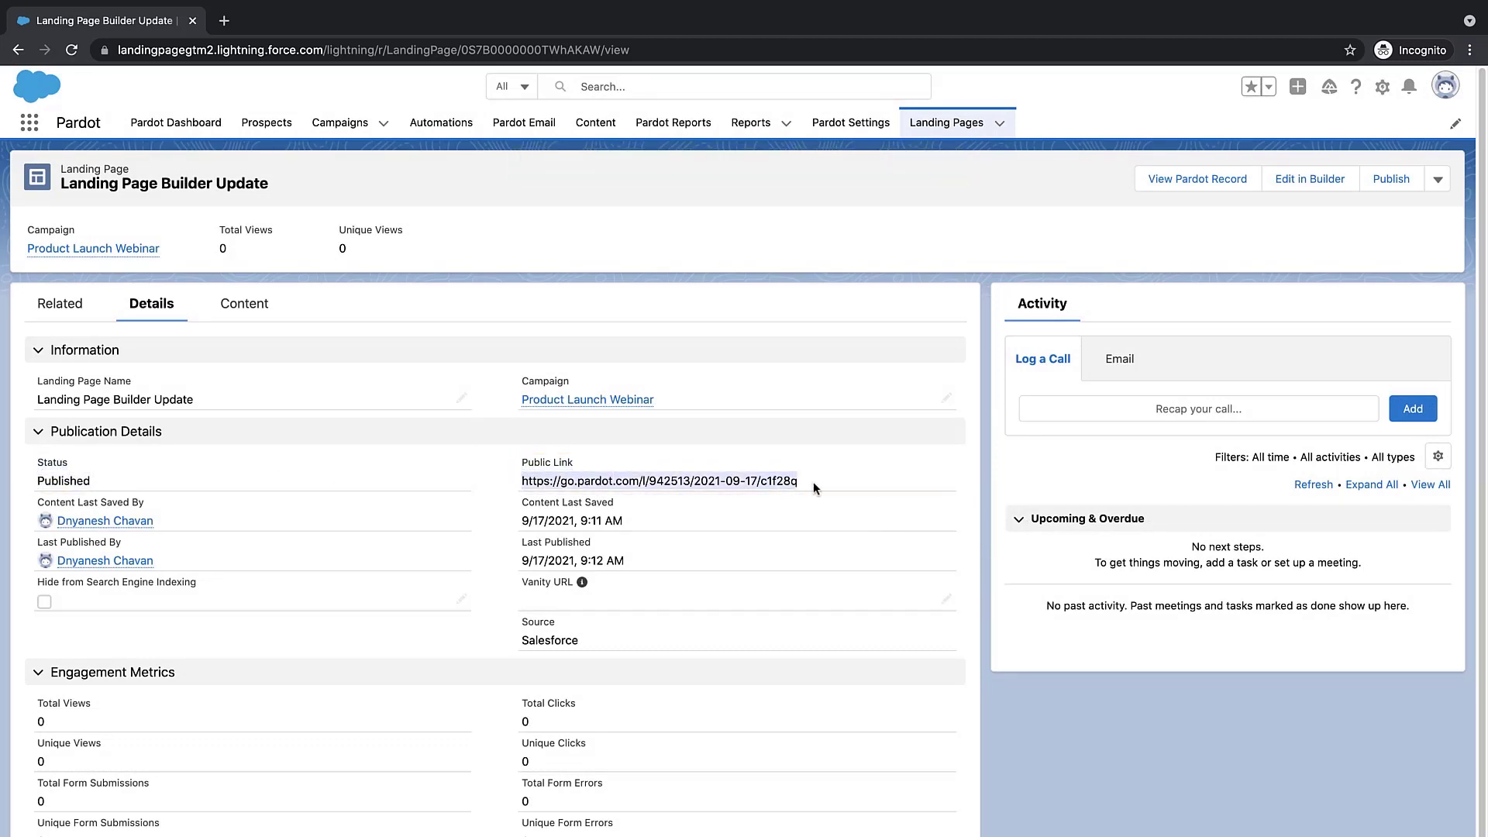
pyautogui.rightClick(762, 481)
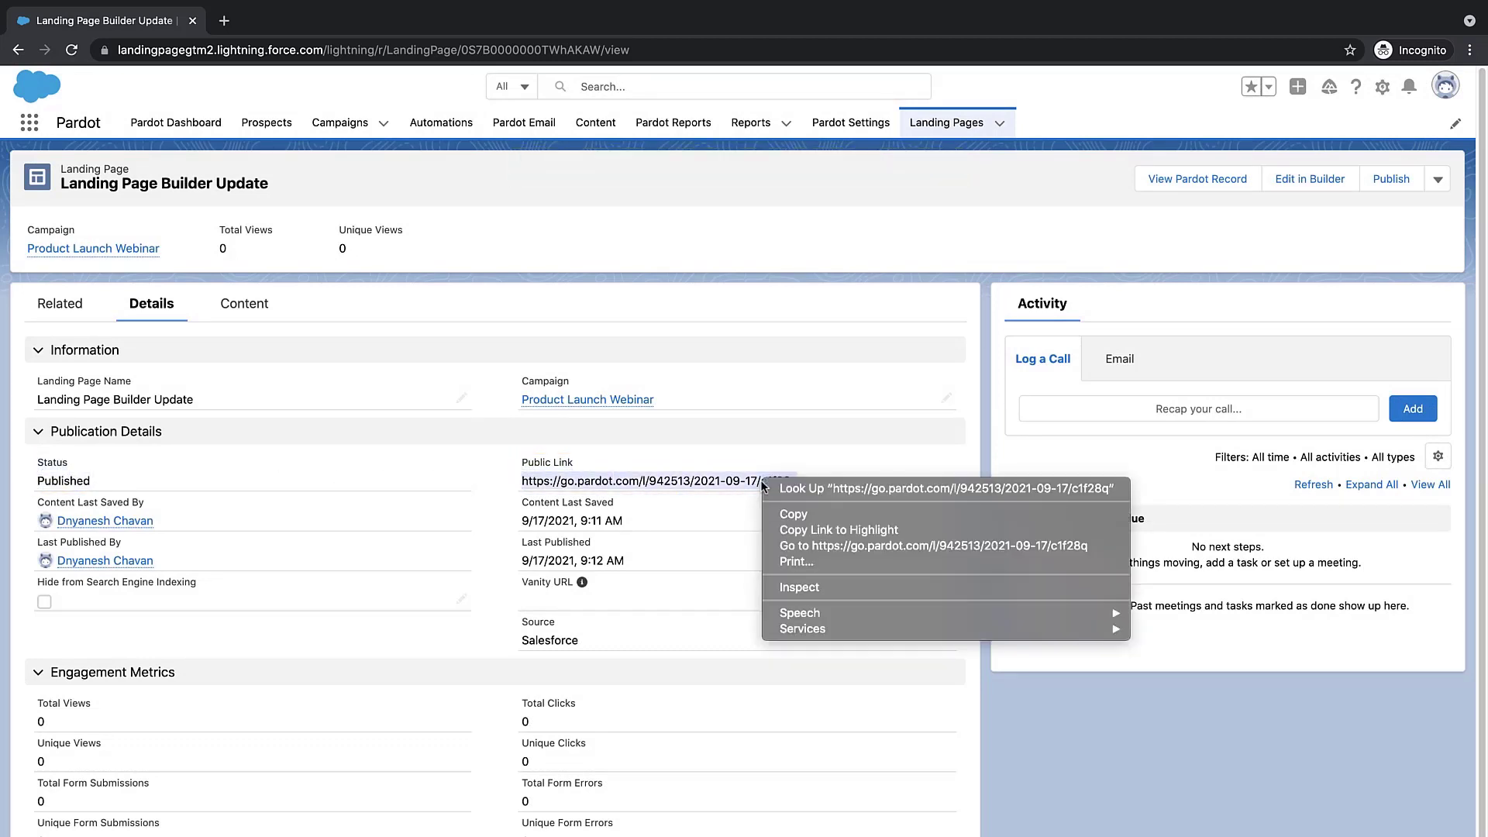
pyautogui.click(786, 516)
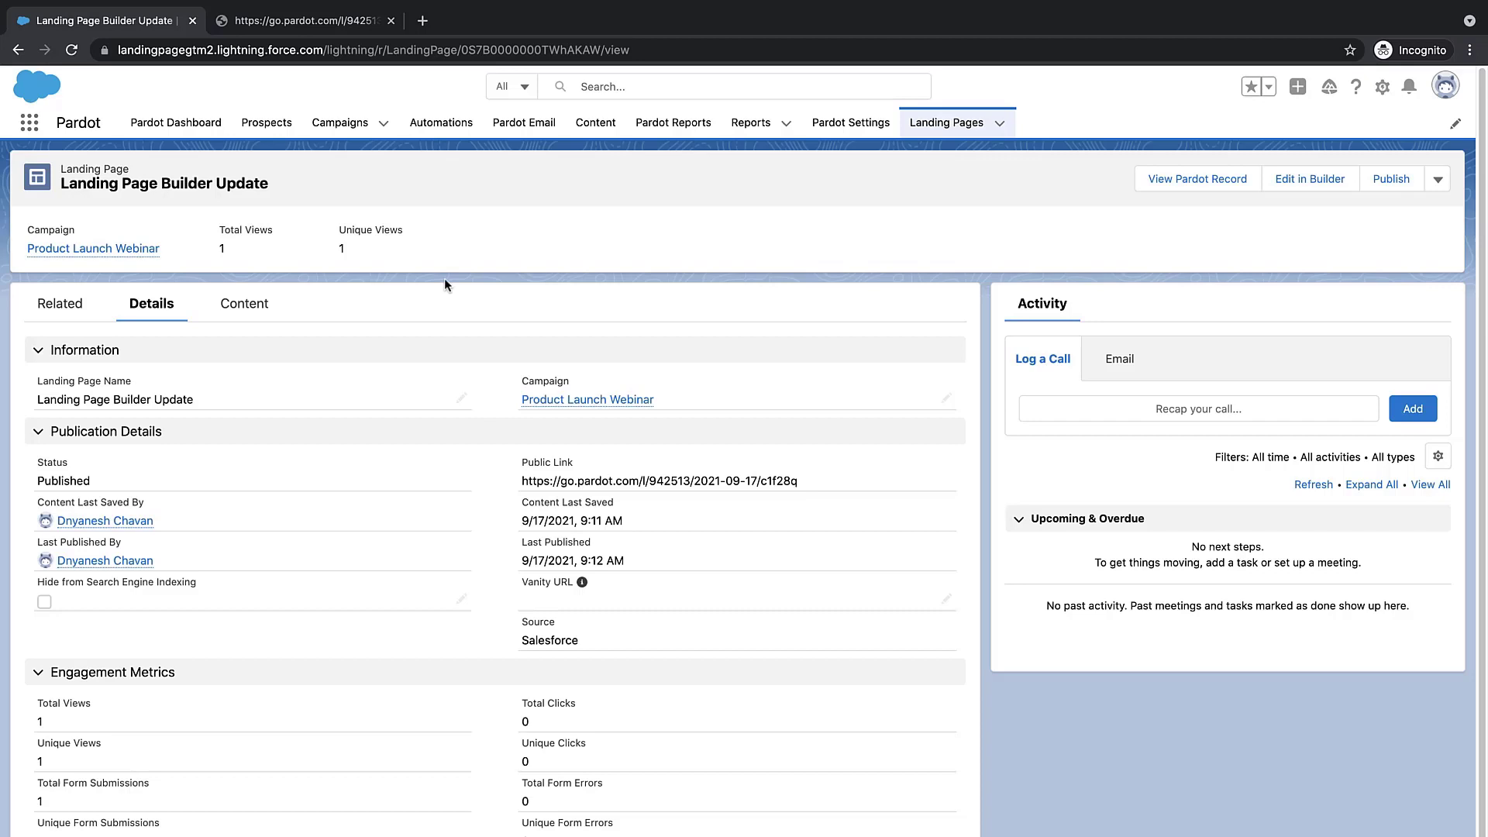
# Check Engagement Metrics (one view, one submission), then go back to Recently Viewed landing pages.
pyautogui.scroll(-2, 442, 379)
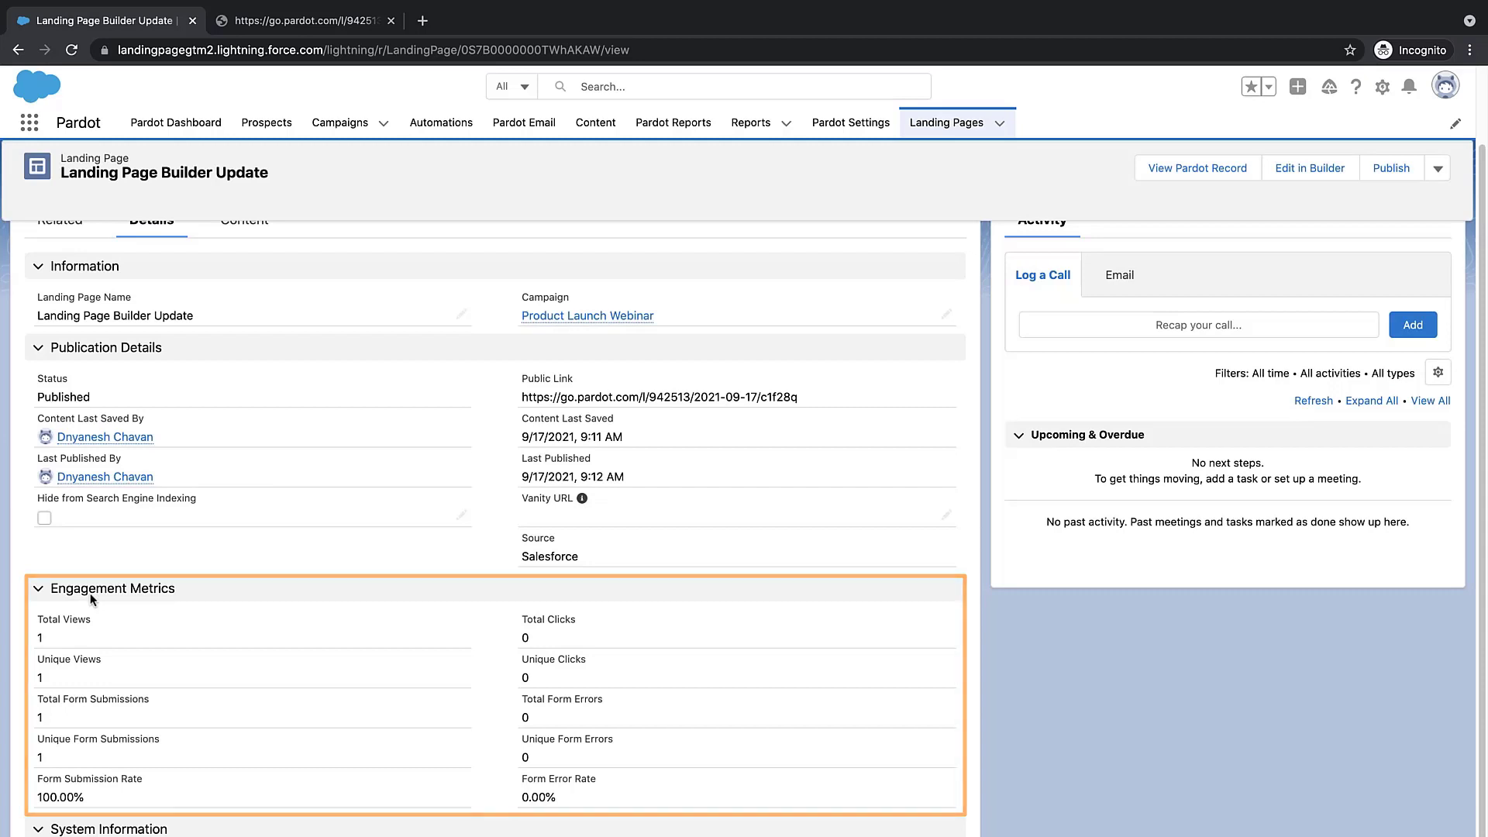
pyautogui.scroll(2, 636, 620)
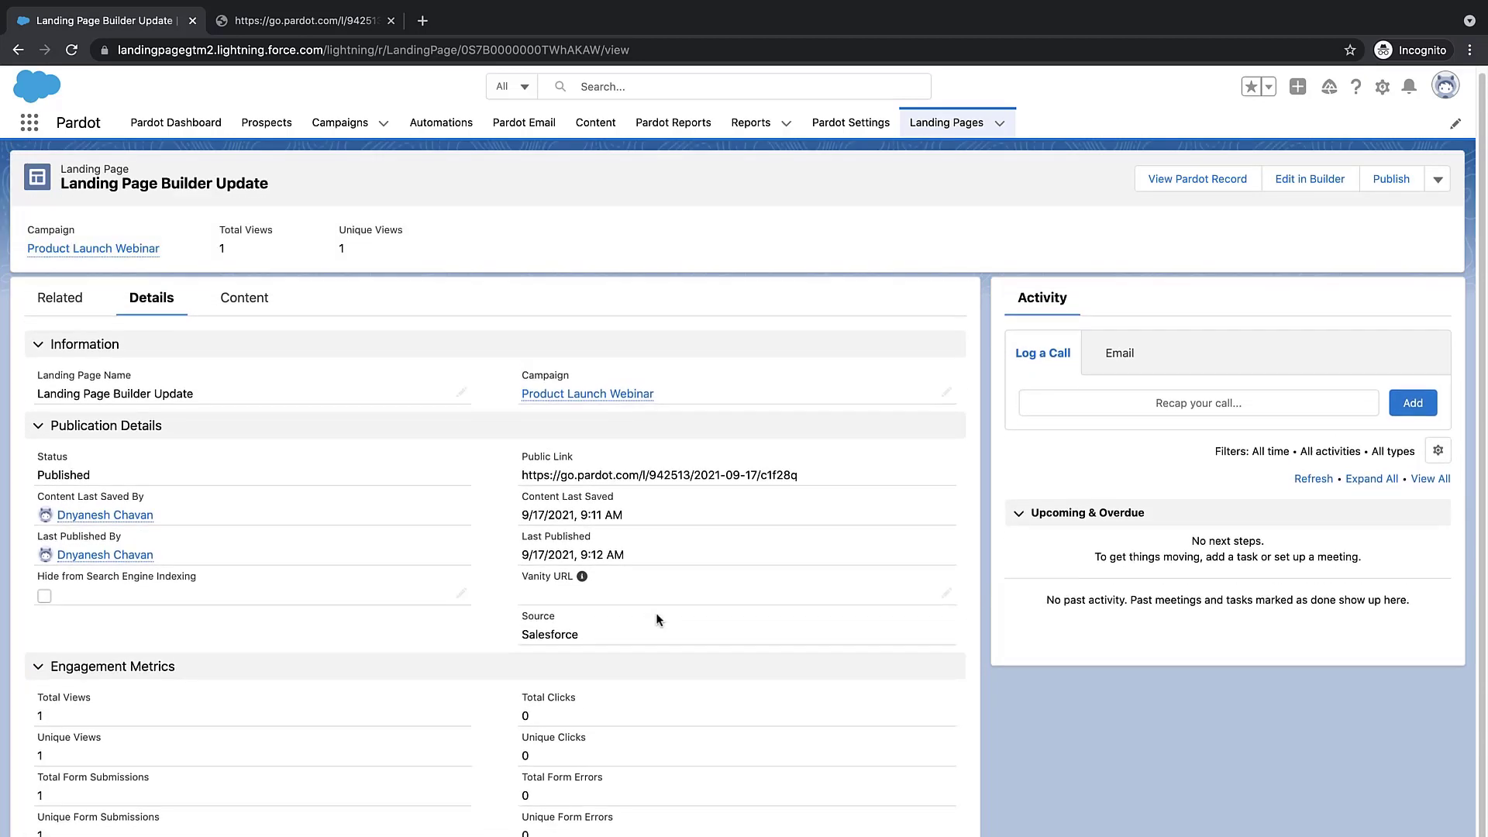
pyautogui.hotkey('alt', 'Left')
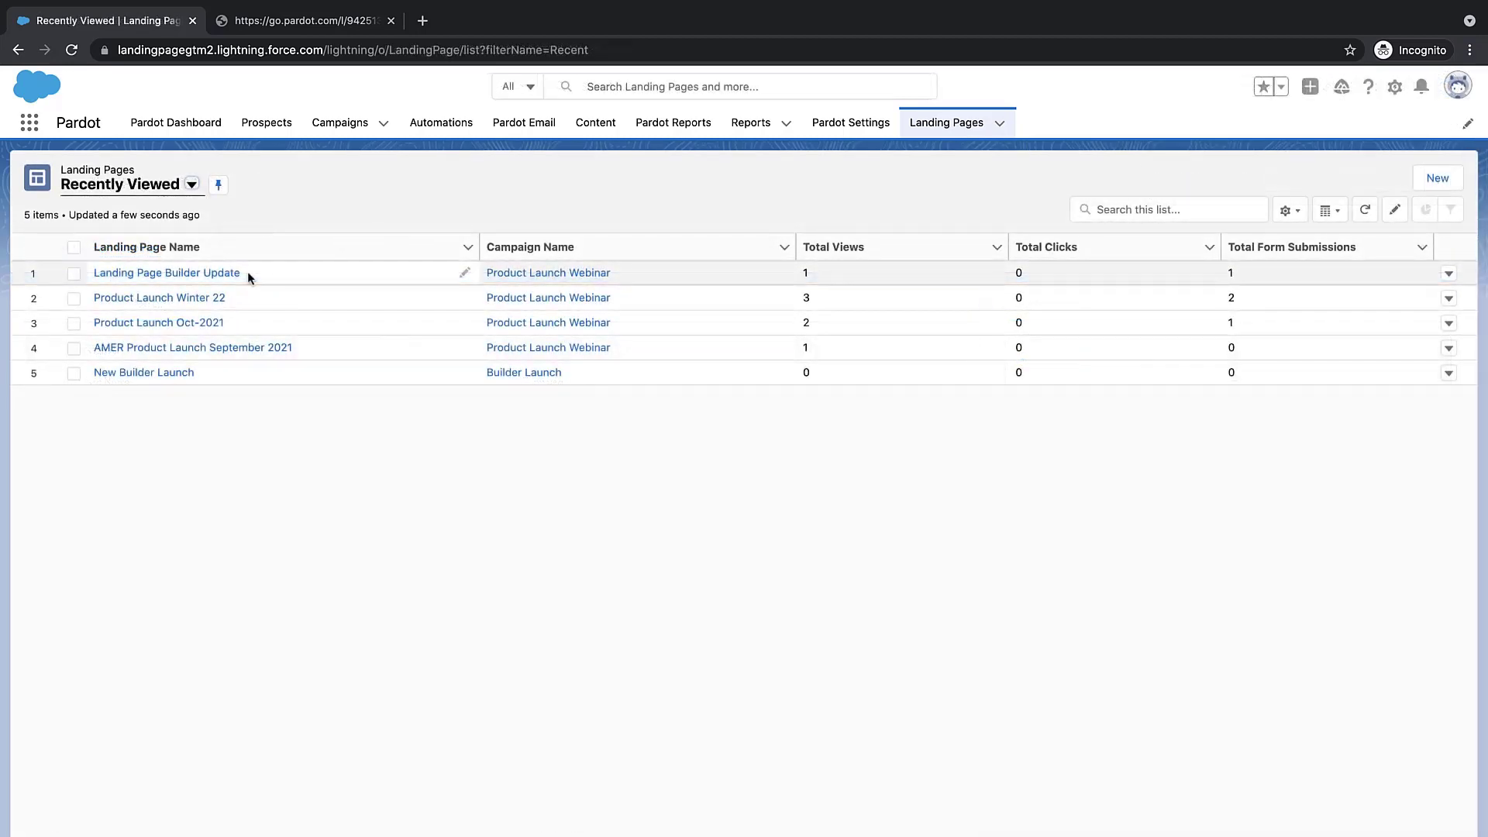
# Switch to Landing Pages View, note the page's Published status, and open Landing Page Builder Update.
pyautogui.moveTo(242, 273); pyautogui.dragTo(95, 273)
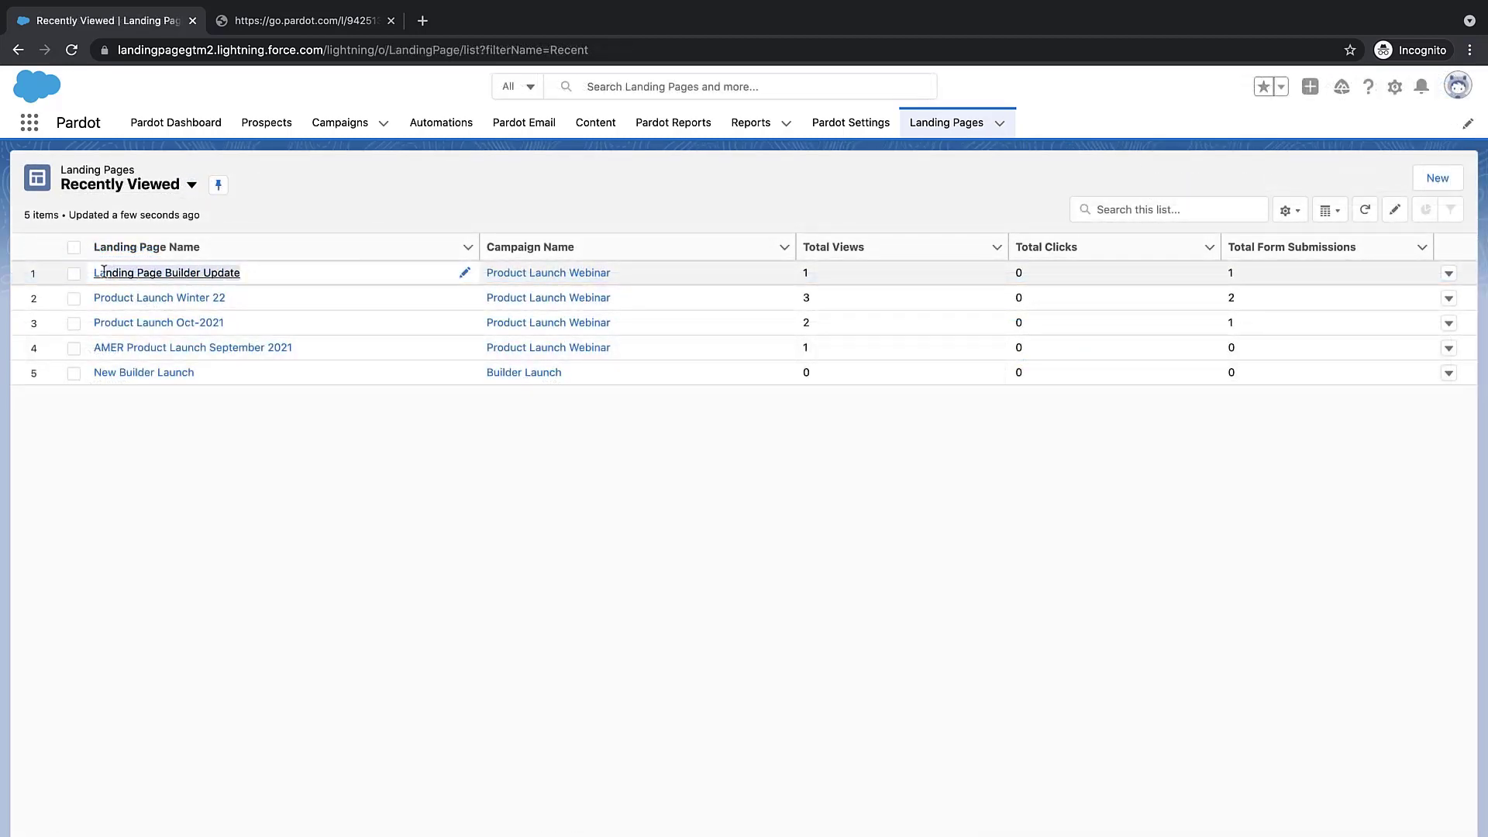
pyautogui.click(140, 195)
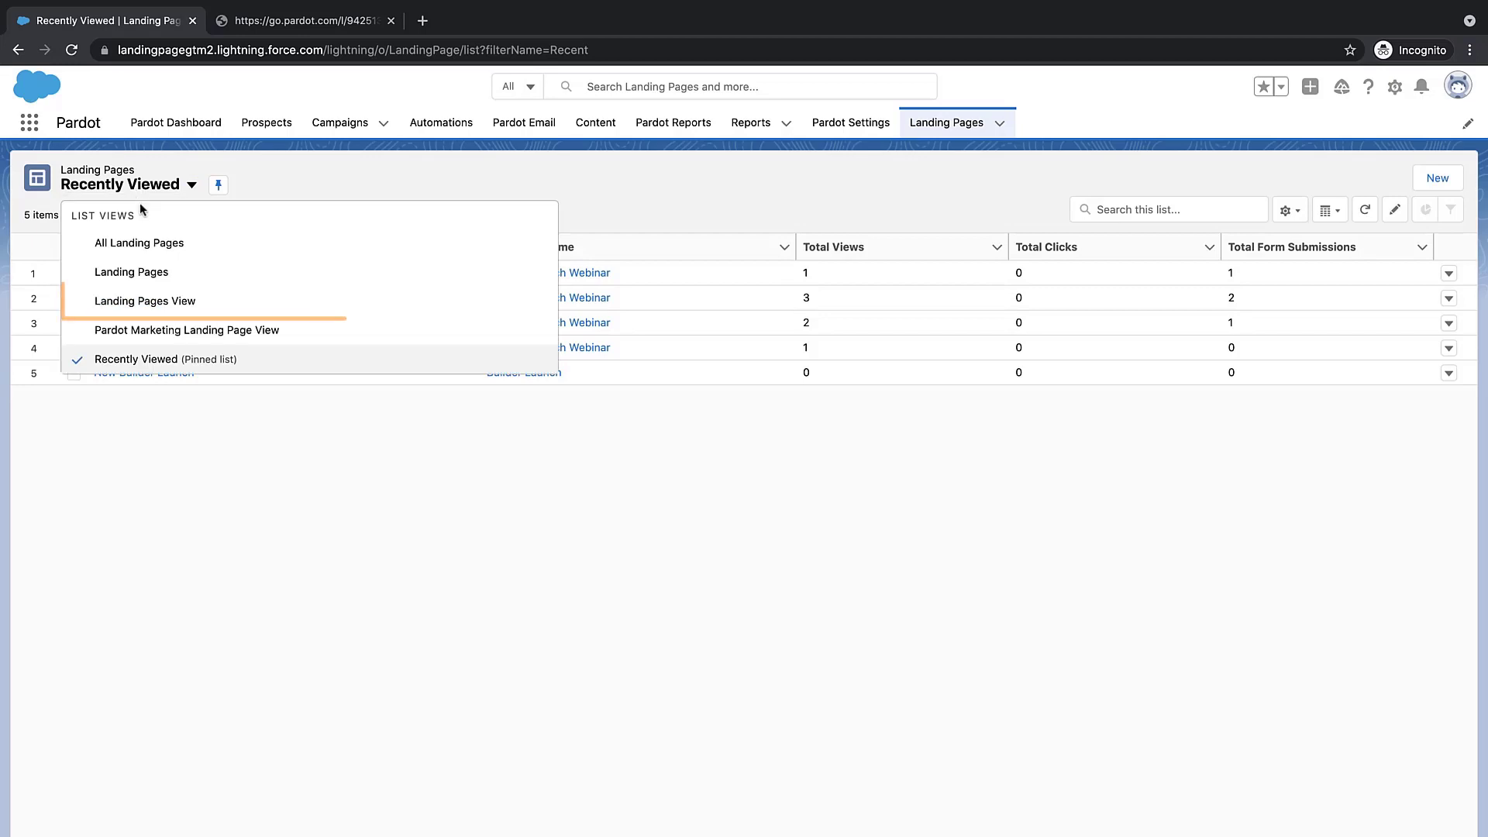
pyautogui.click(169, 303)
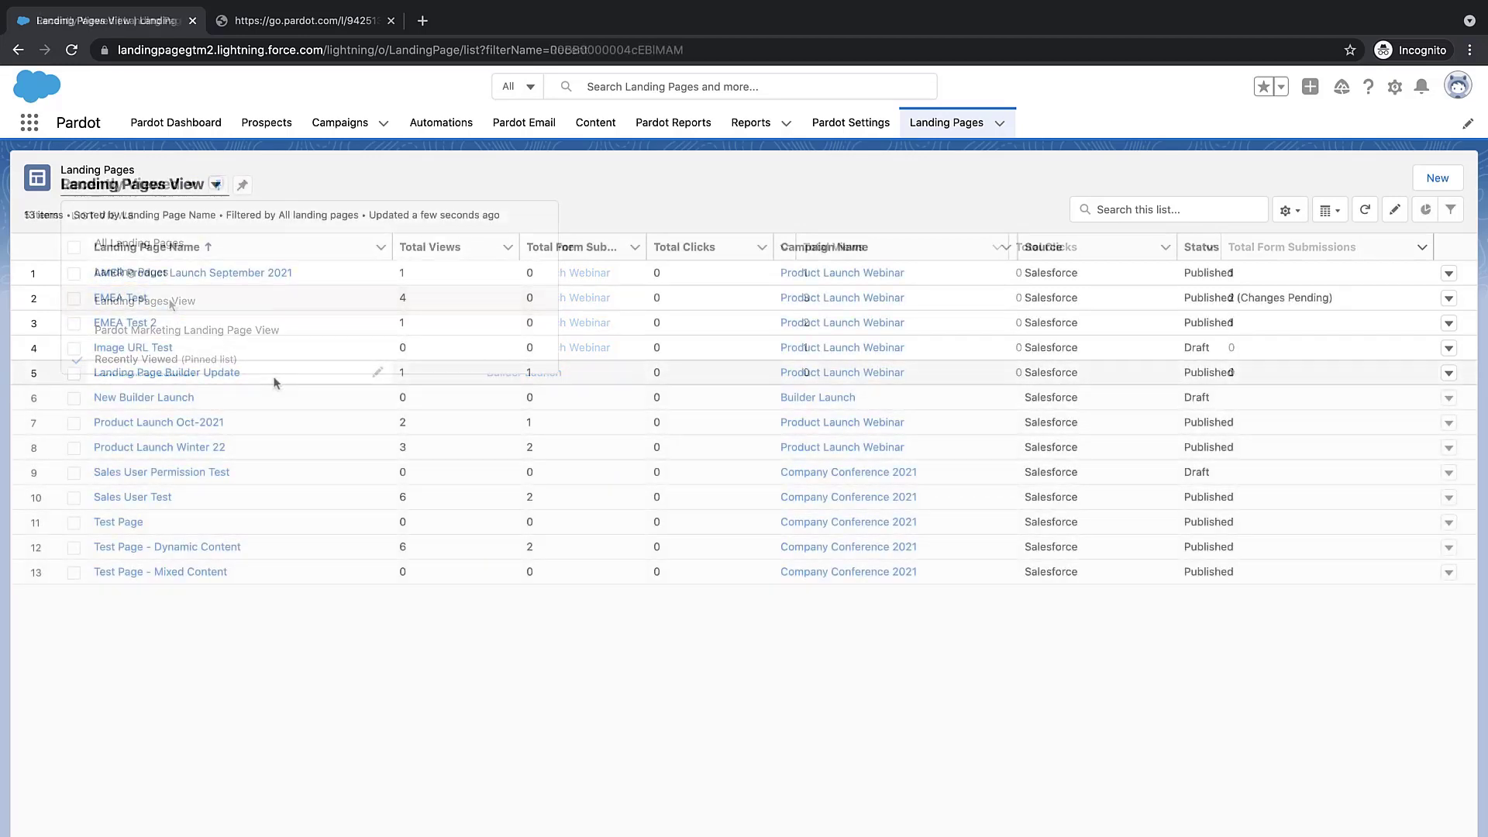
pyautogui.moveTo(240, 373); pyautogui.dragTo(91, 374)
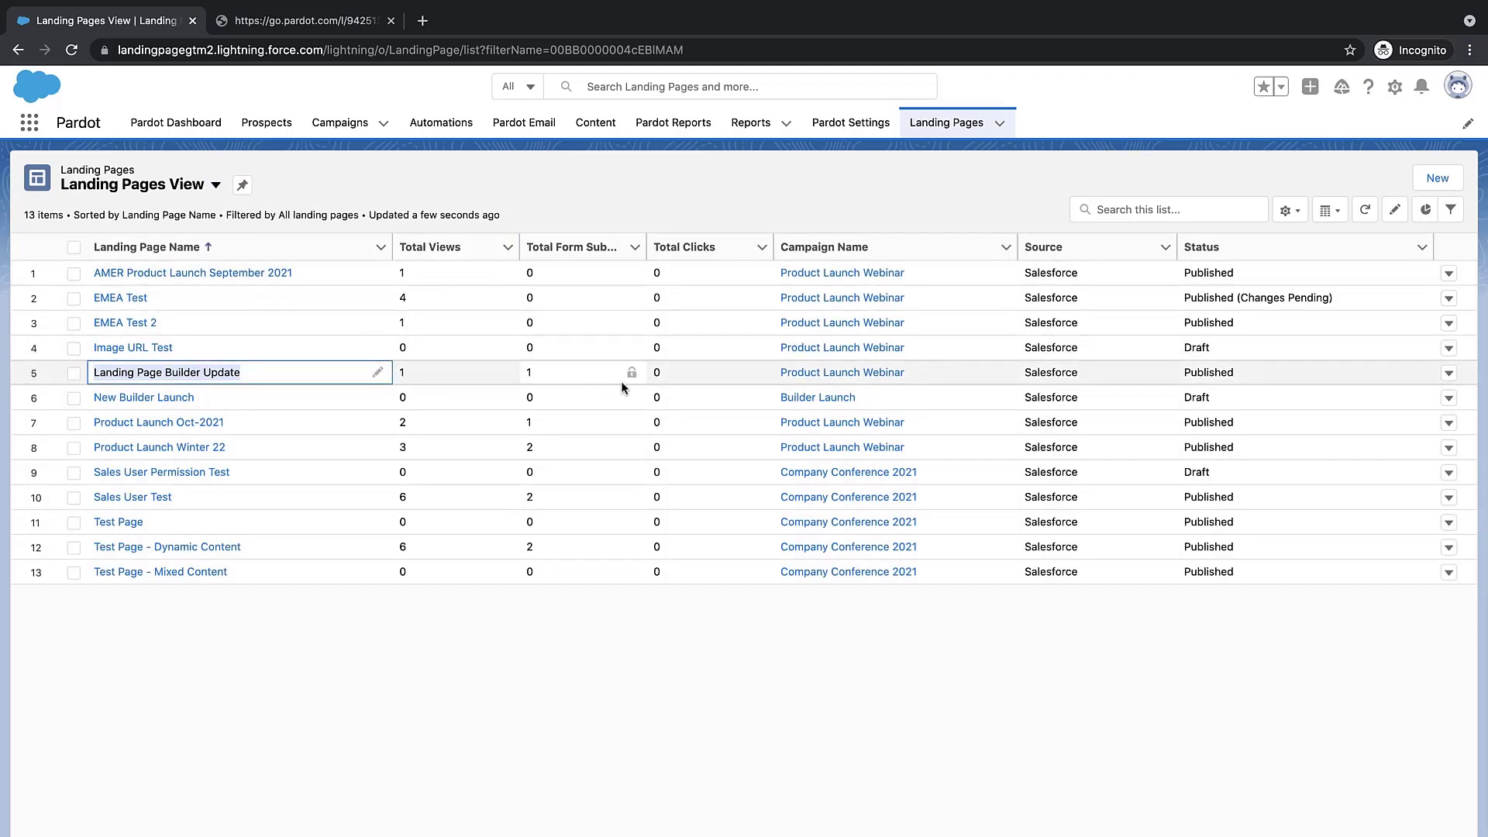
pyautogui.click(1071, 374)
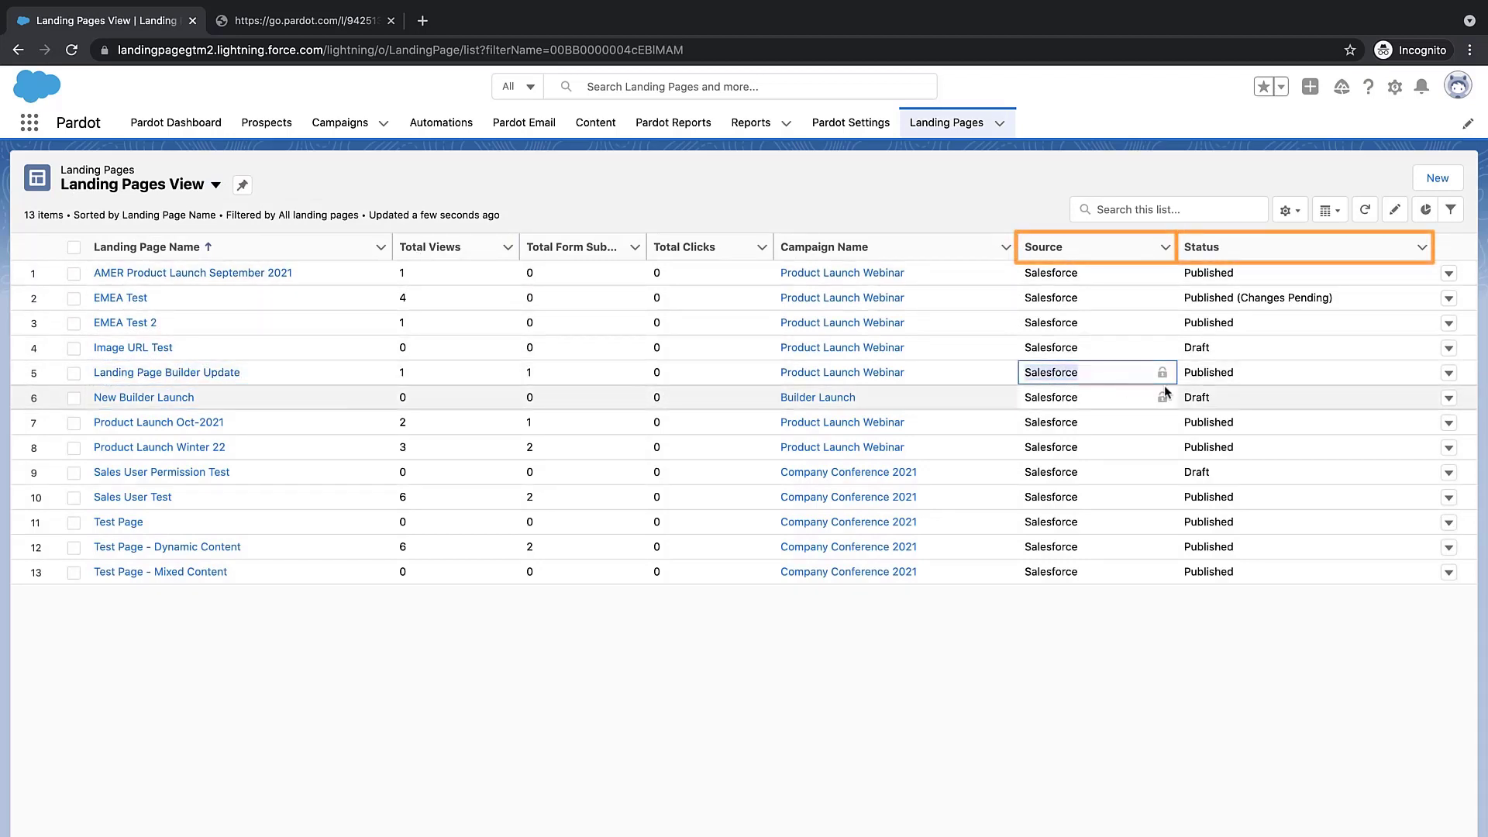
pyautogui.moveTo(1240, 372); pyautogui.dragTo(1184, 372)
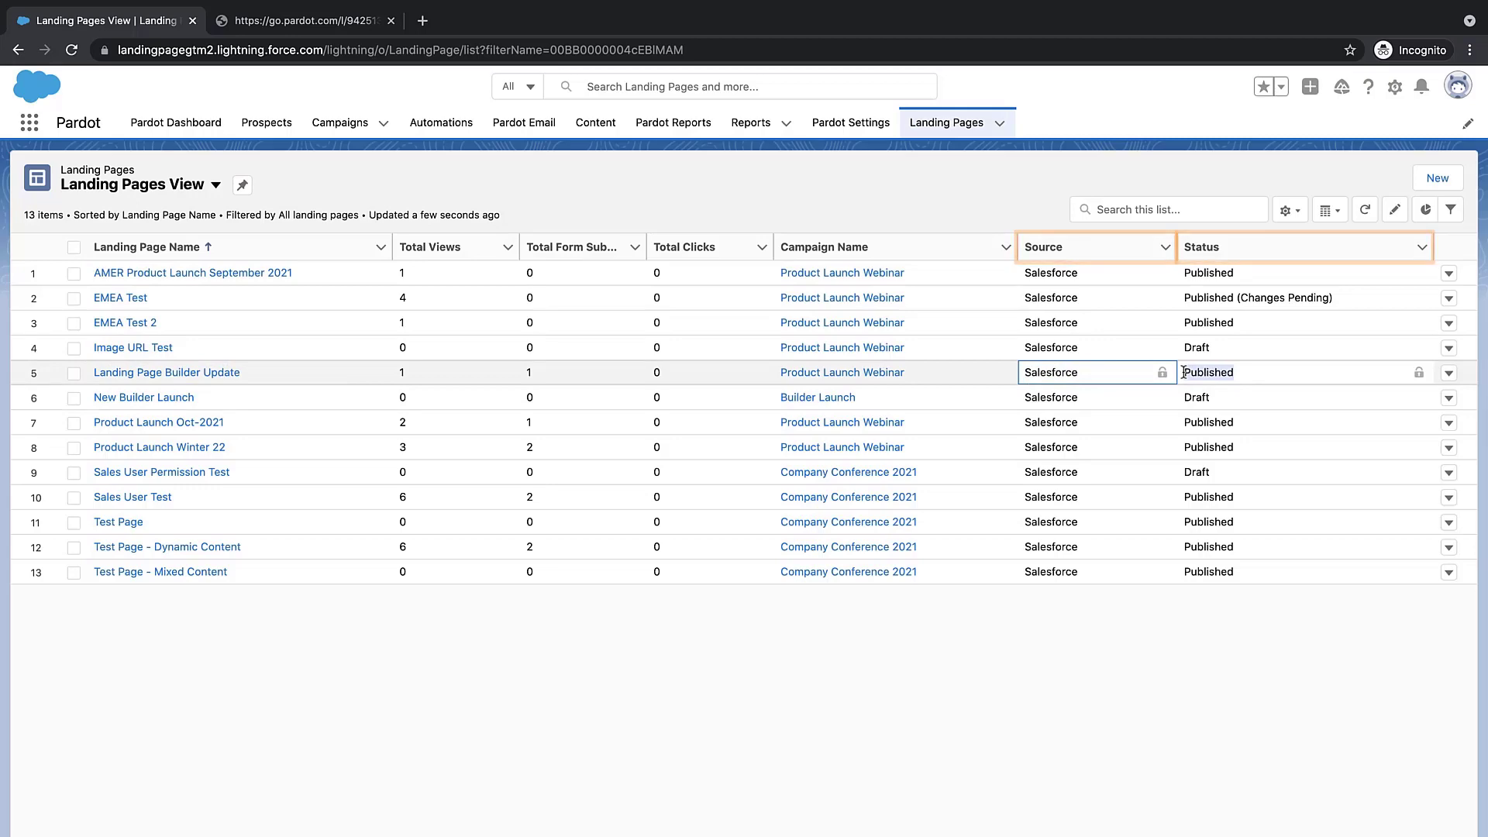
pyautogui.click(194, 373)
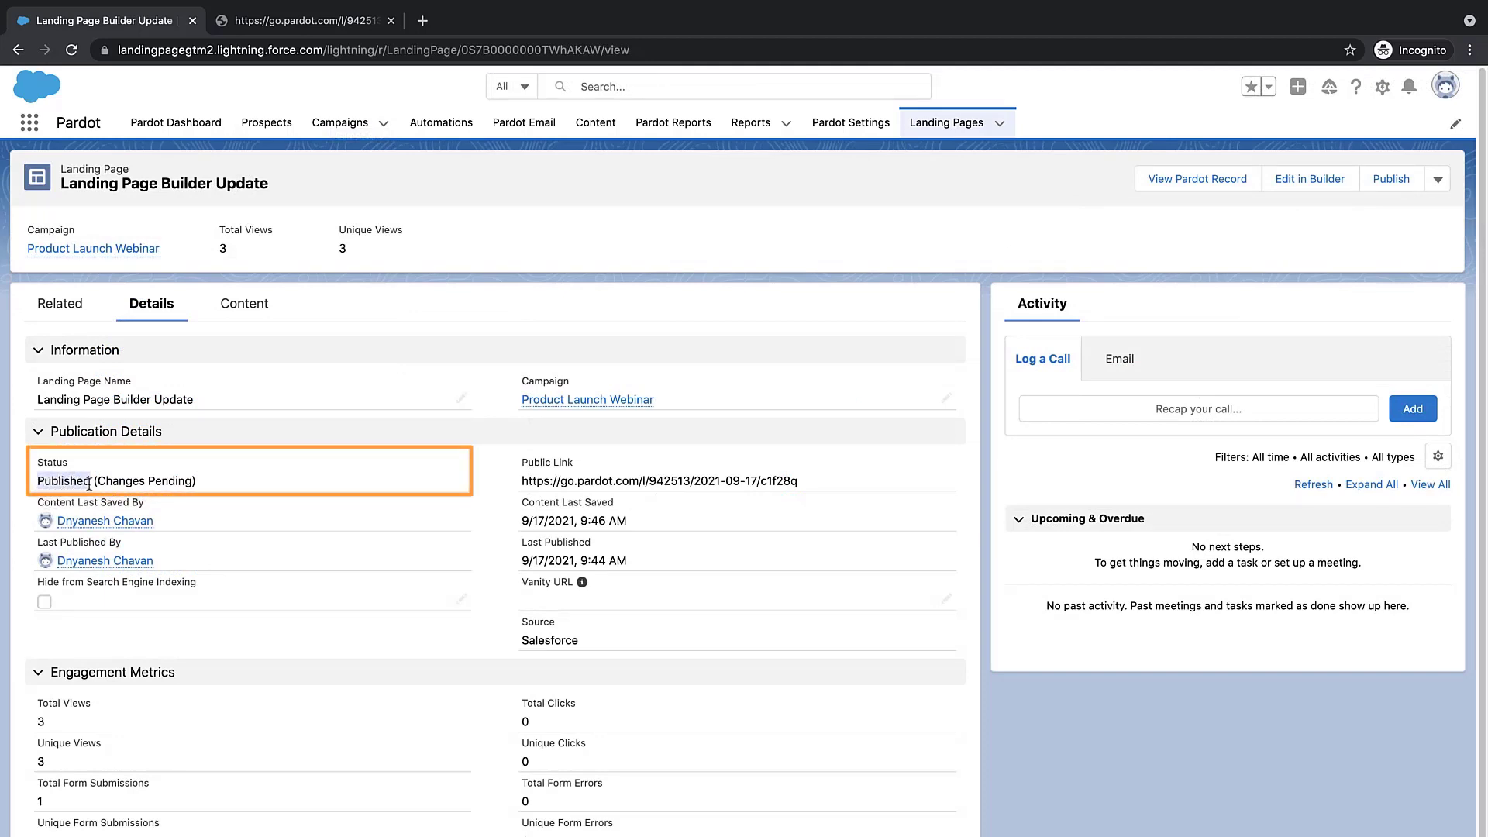
# Republish the Published (Changes Pending) page so its status reads Published.
pyautogui.moveTo(51, 483); pyautogui.dragTo(207, 488)
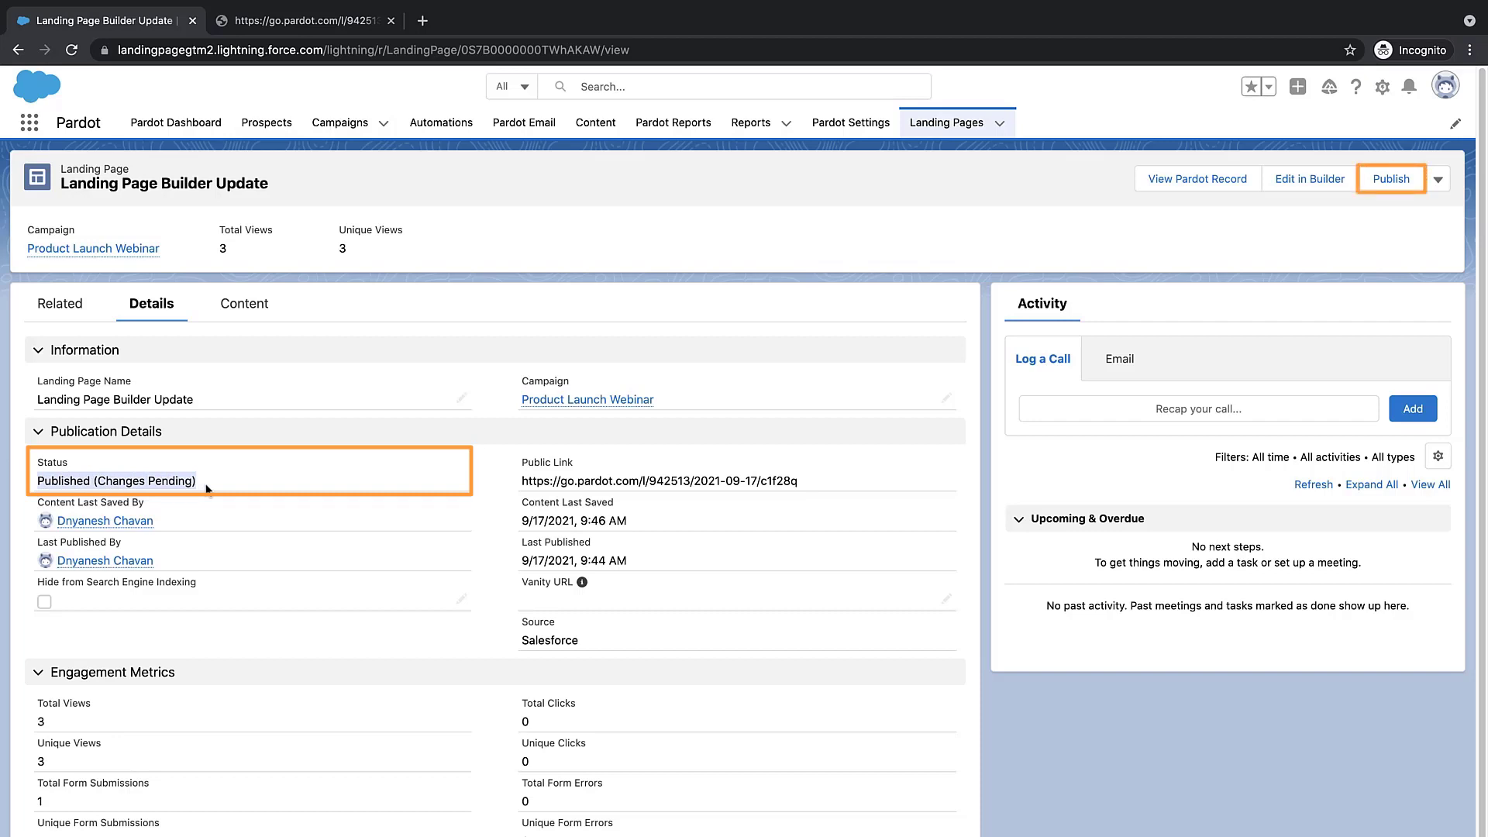
pyautogui.click(1393, 179)
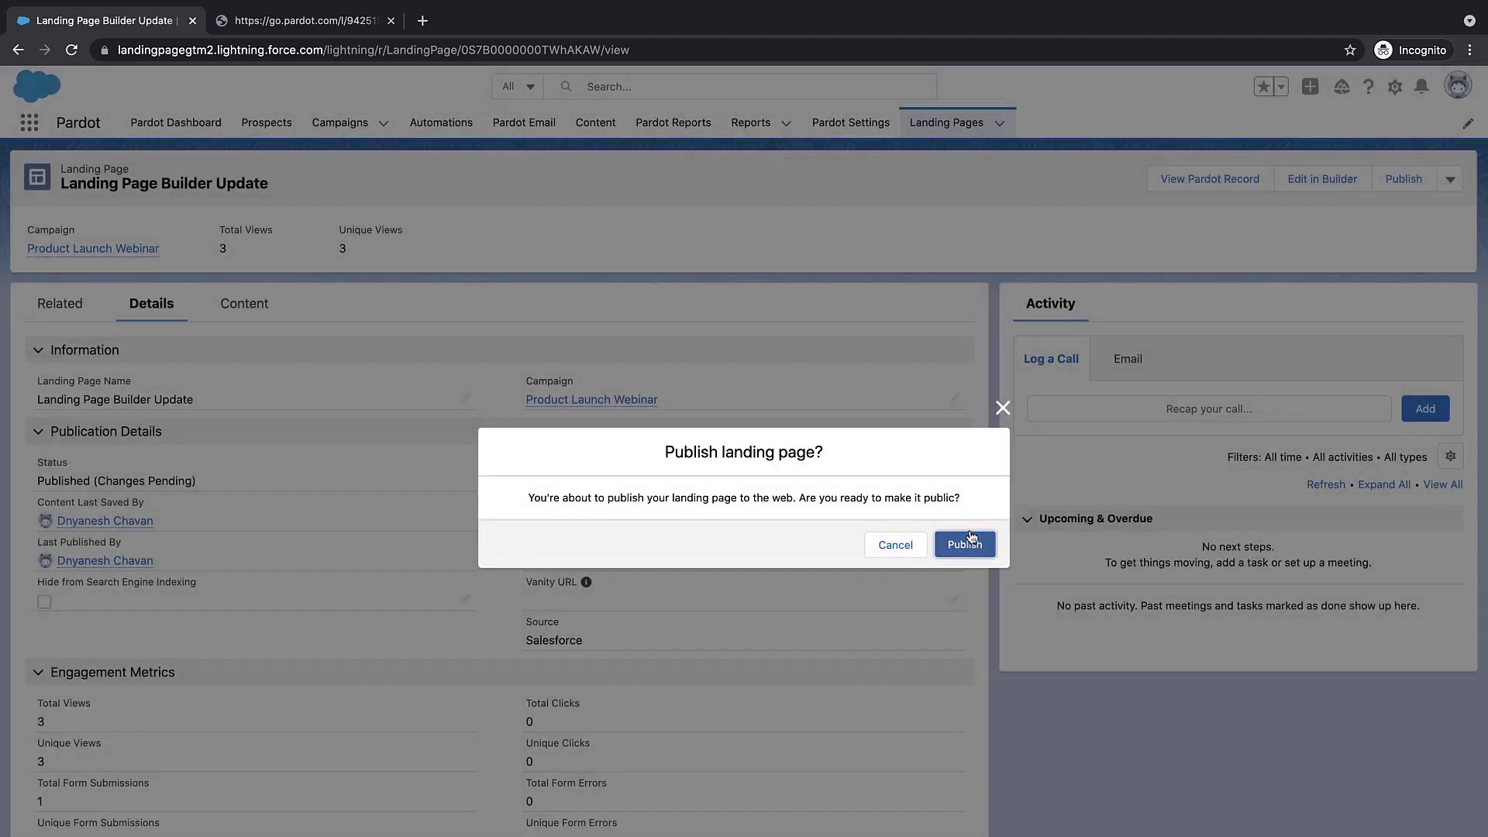
pyautogui.click(965, 544)
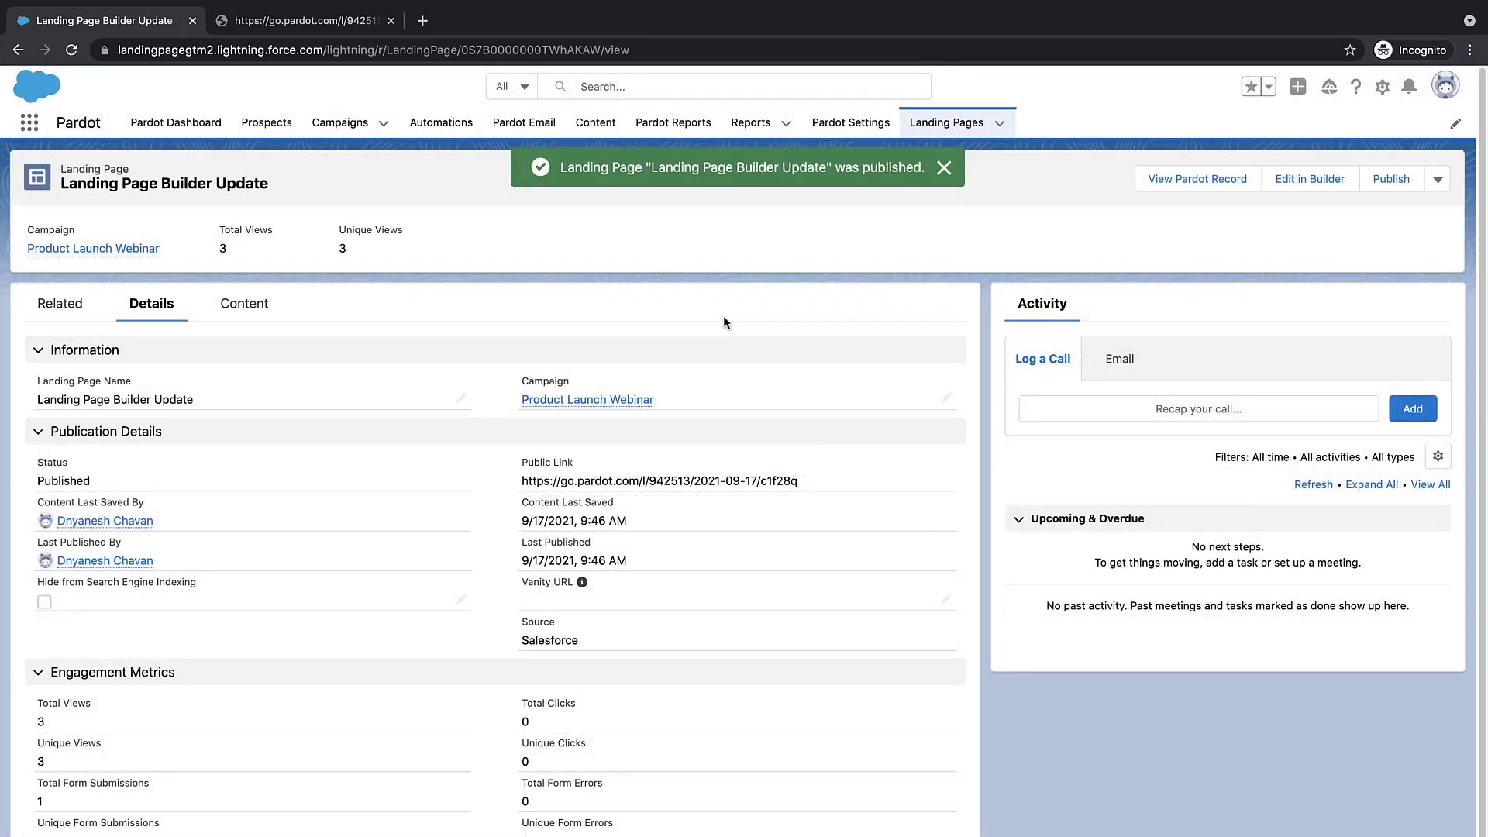
pyautogui.doubleClick(66, 481)
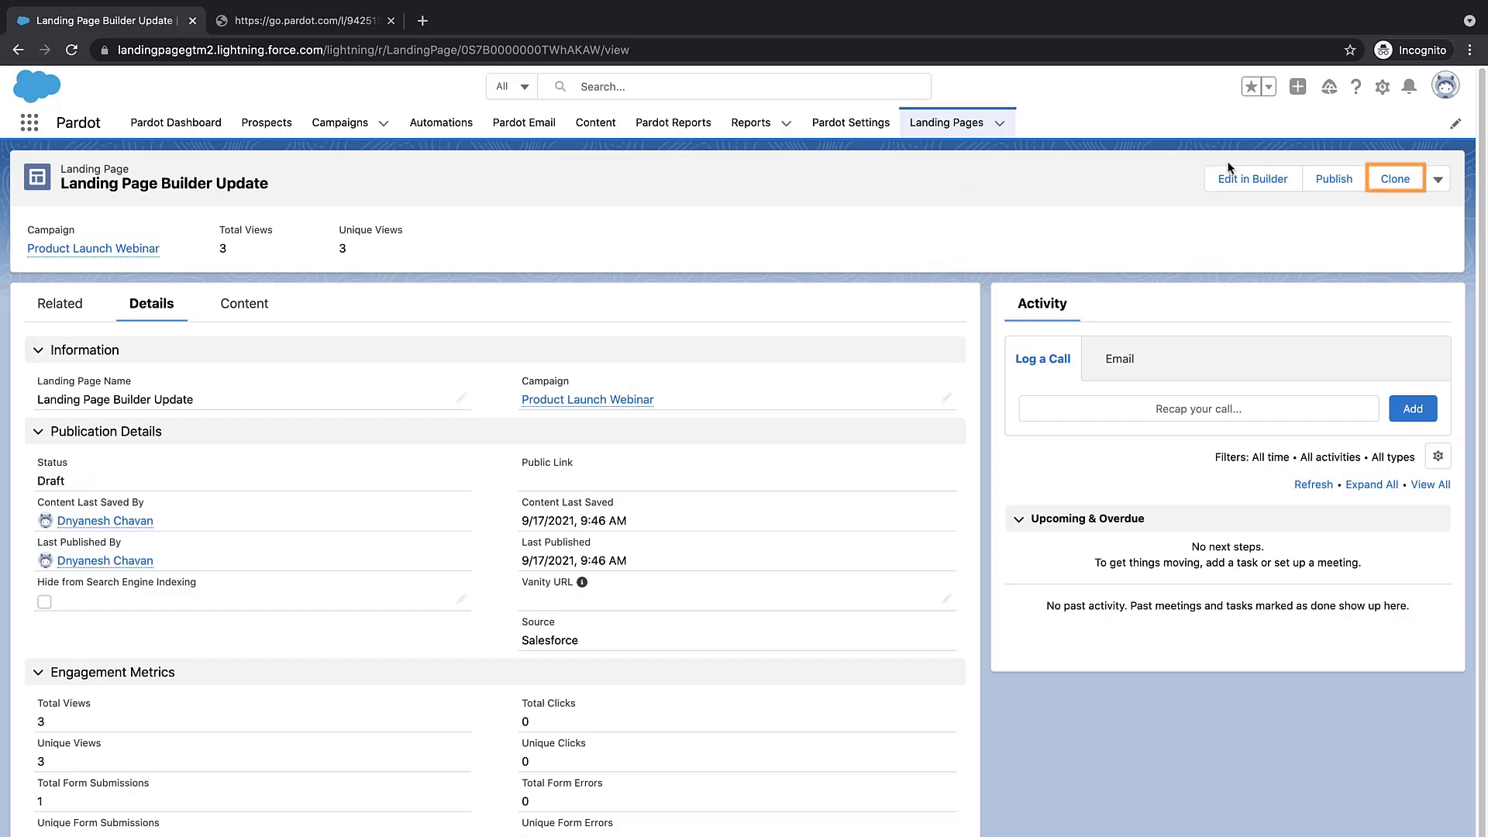
# Clone the page and save it as 'Landing Page Builder Update_Version1'.
pyautogui.click(1378, 180)
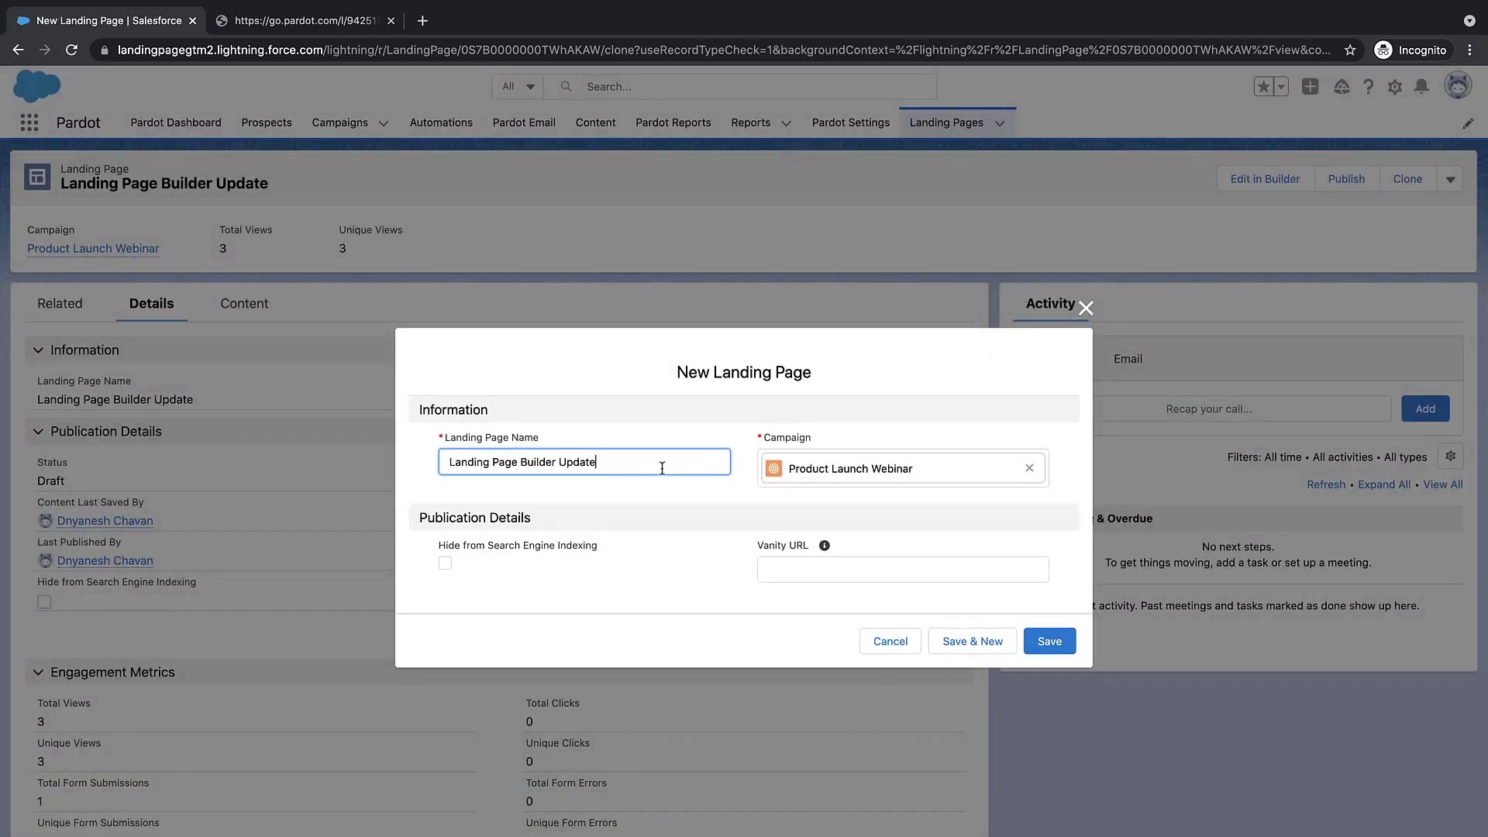
pyautogui.write('_Version1')
pyautogui.click(1041, 647)
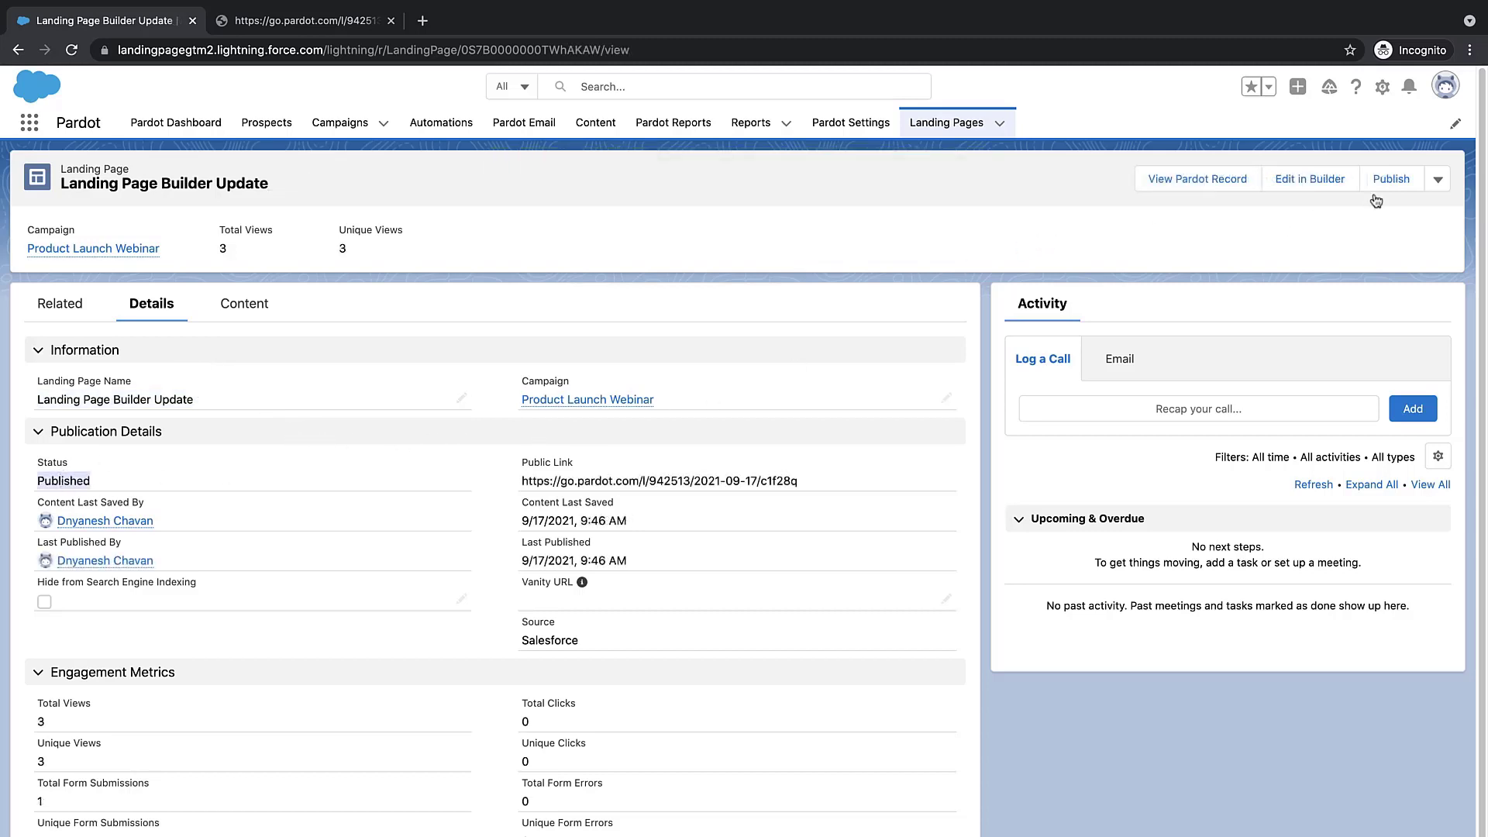
# Unpublish Landing Page Builder Update from the actions menu, leaving Draft with an empty Public Link.
pyautogui.click(1438, 183)
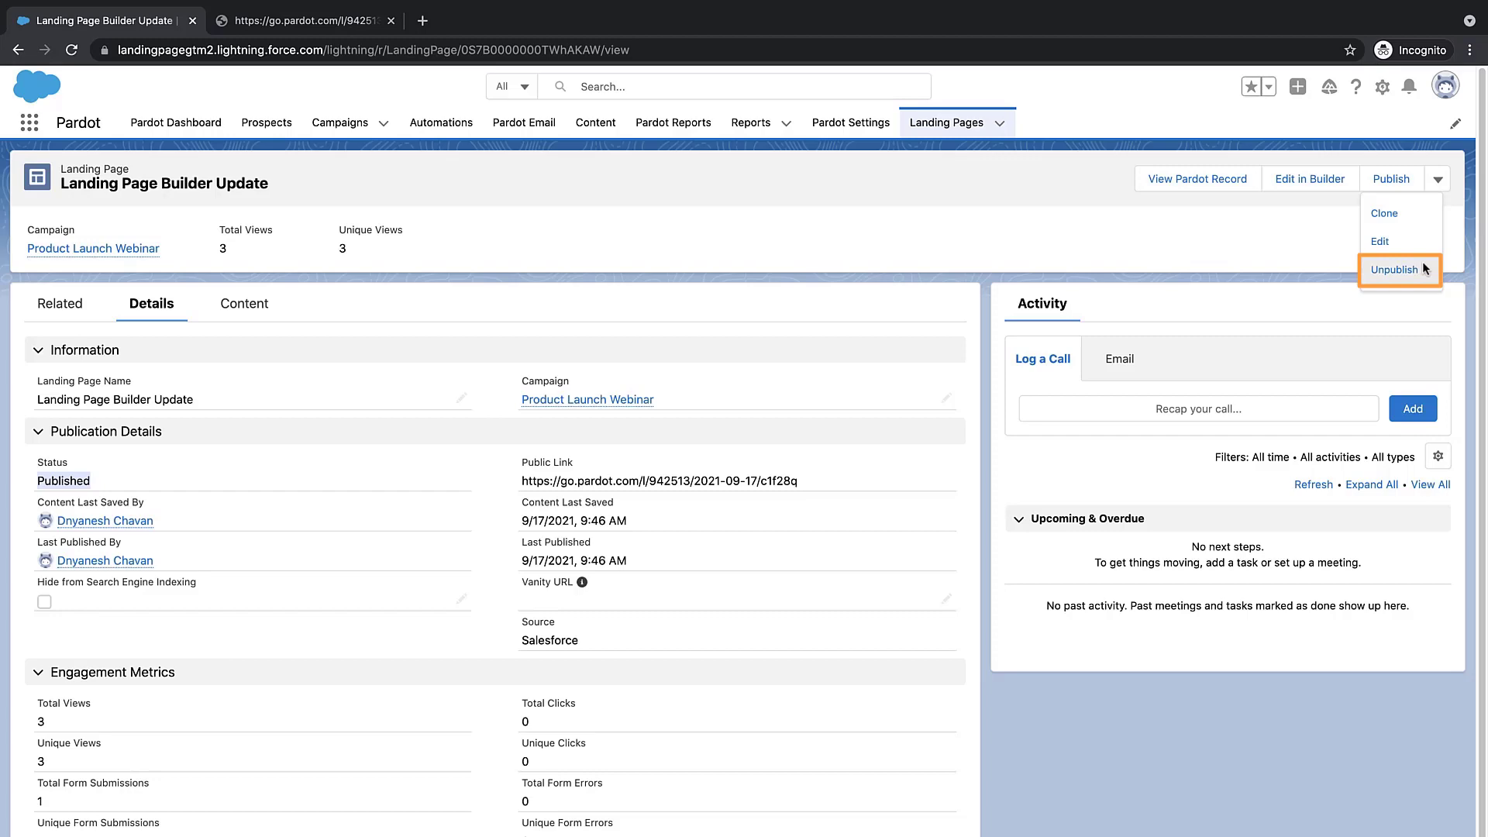
pyautogui.click(1395, 269)
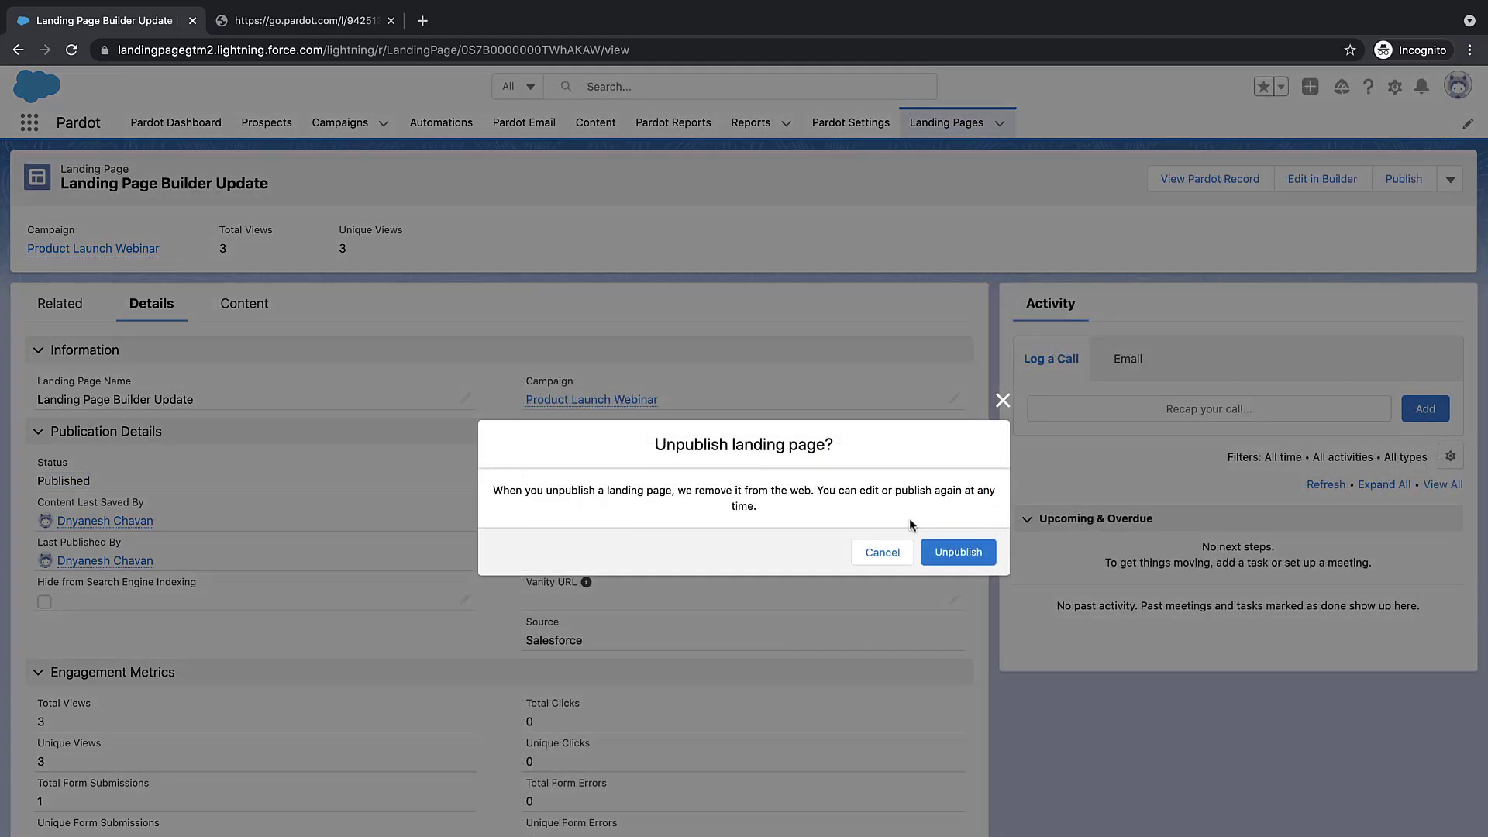
pyautogui.click(948, 551)
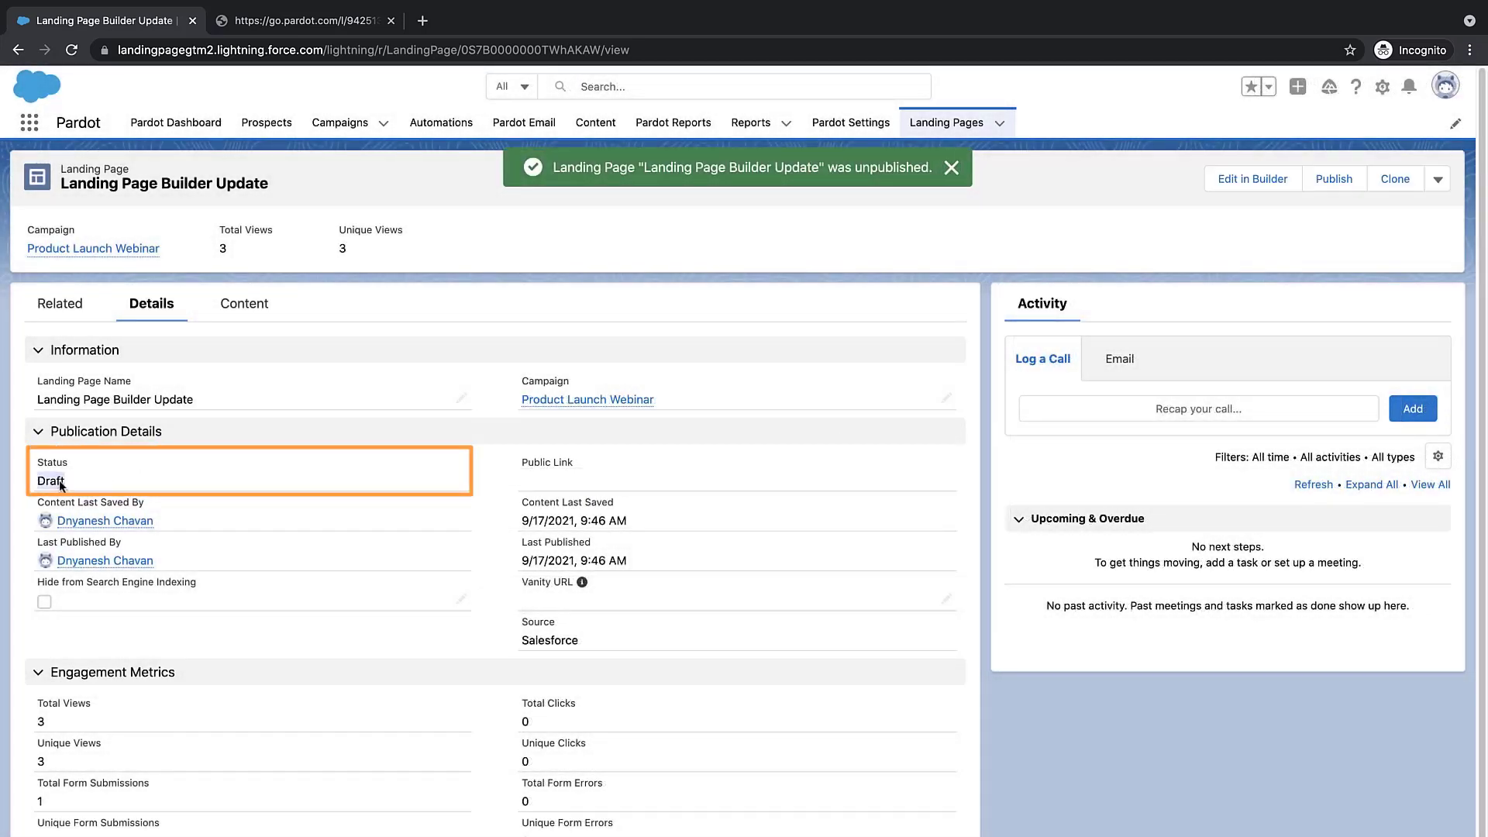
pyautogui.doubleClick(531, 463)
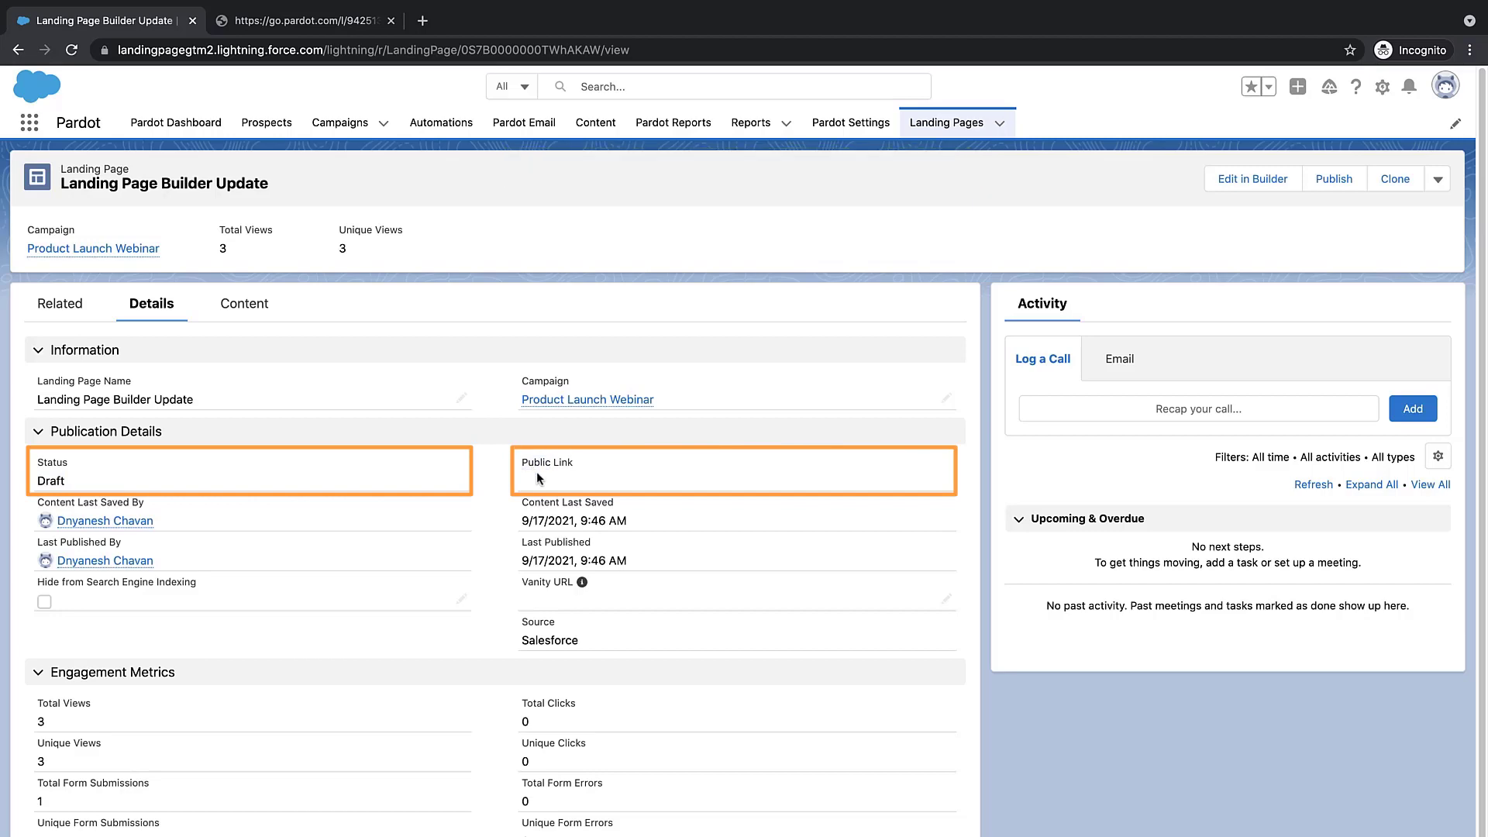